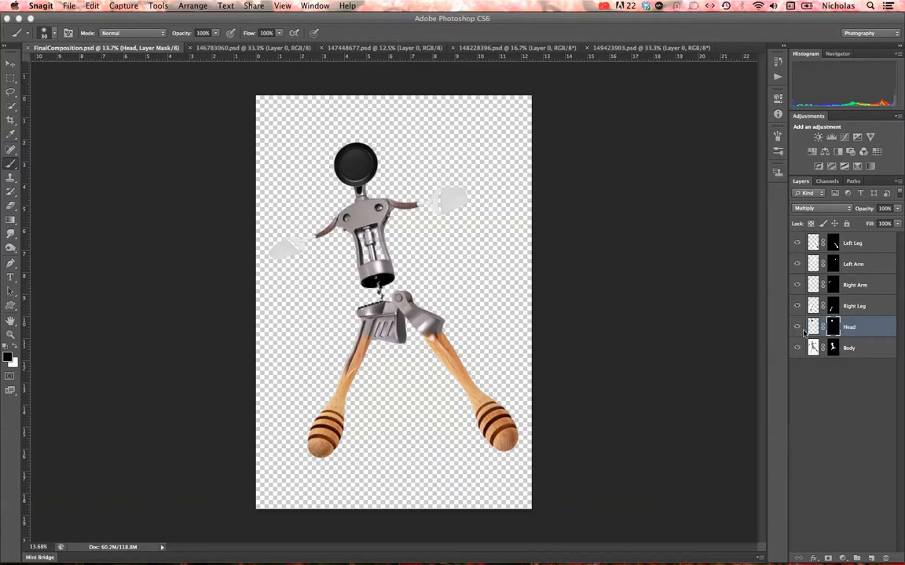
# Step: Hide the Body layer and inspect the masked edges of the pan head and the arms up close
pyautogui.click(796, 351)
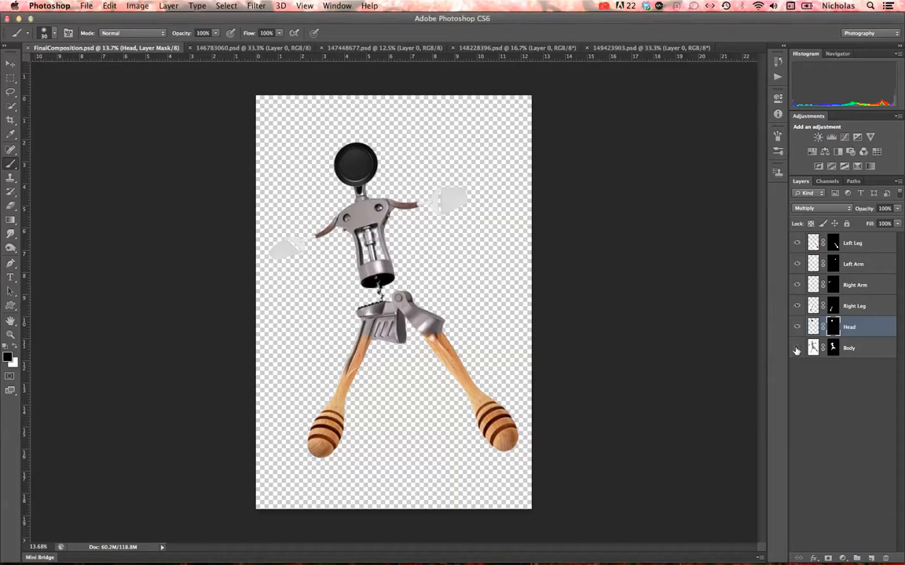
pyautogui.click(797, 349)
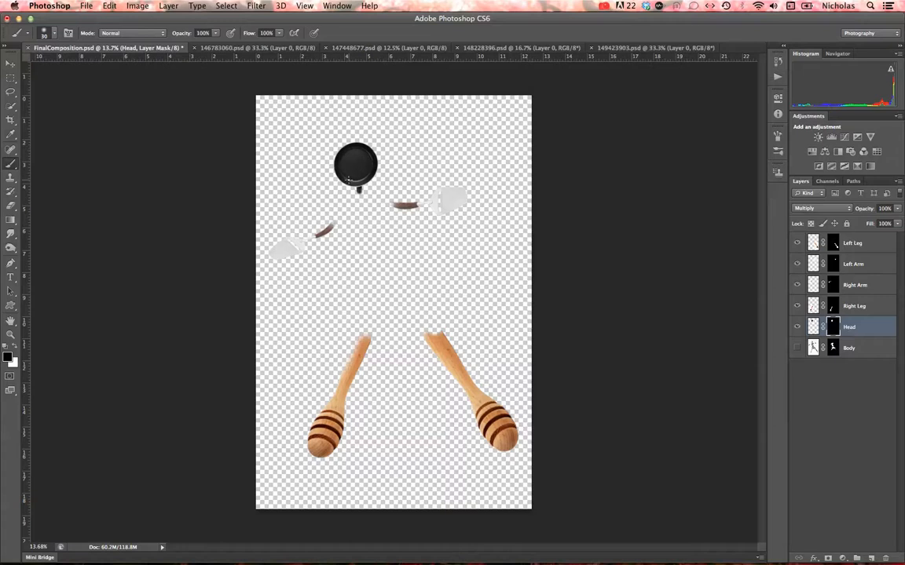
pyautogui.press('z')
pyautogui.moveTo(355, 186); pyautogui.dragTo(563, 312)
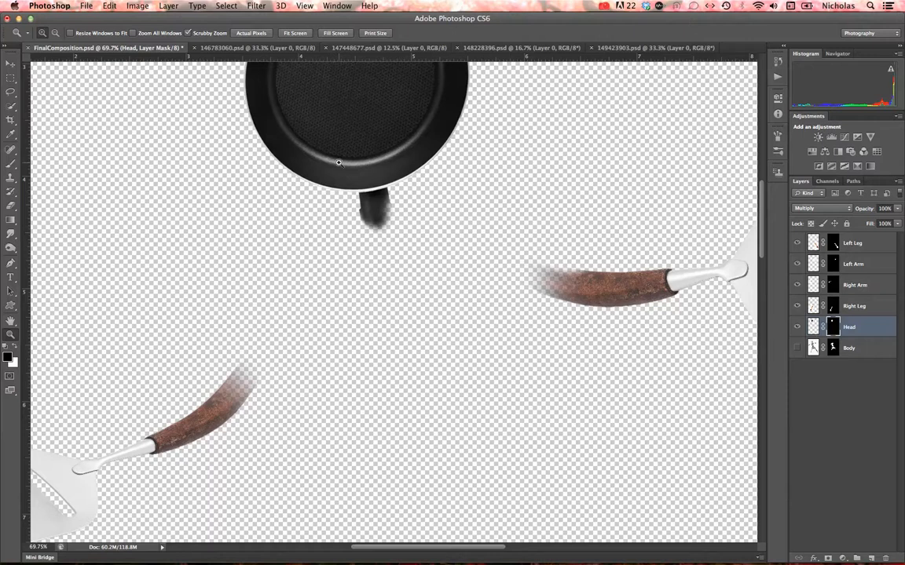
pyautogui.moveTo(378, 164); pyautogui.dragTo(379, 254)
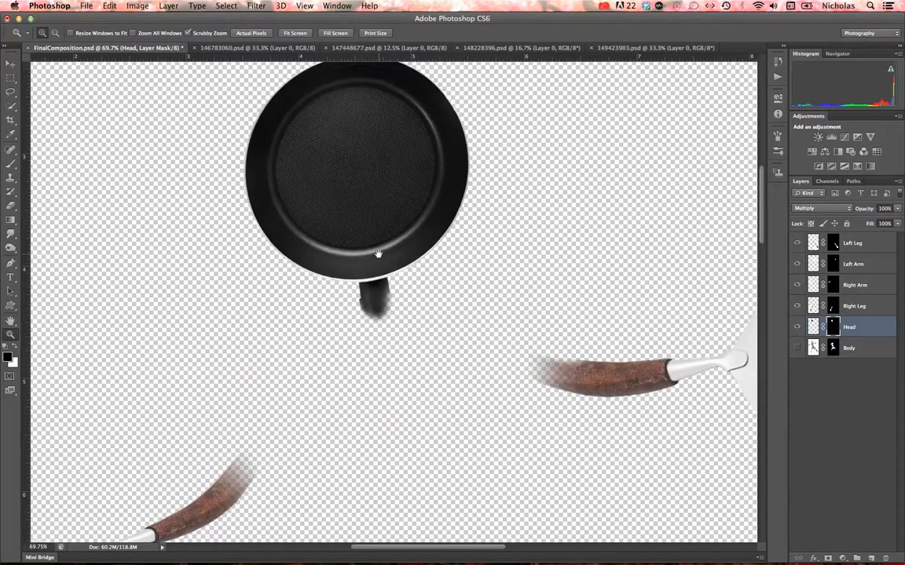
# Step: Try painting white on the Head layer mask beside the pan with a size 80 brush, and undo the painting
pyautogui.press('b')
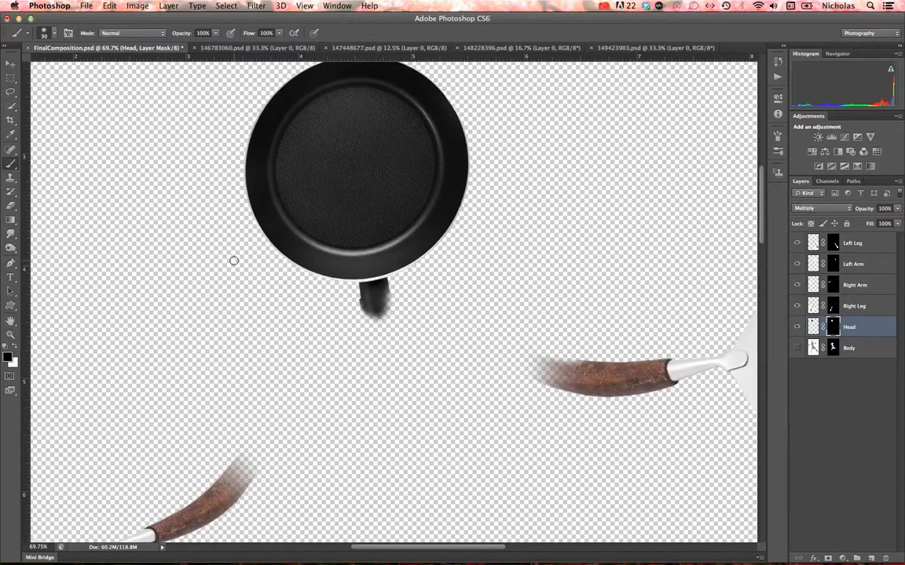
pyautogui.press(']')
pyautogui.press(']')
pyautogui.press(']')
pyautogui.press(']')
pyautogui.press(']')
pyautogui.press(']')
pyautogui.click(13, 350)
pyautogui.moveTo(243, 236); pyautogui.dragTo(297, 286)
pyautogui.moveTo(219, 228)
pyautogui.mouseDown()
pyautogui.moveTo(309, 261)
pyautogui.moveTo(231, 223)
pyautogui.moveTo(269, 287)
pyautogui.moveTo(211, 245)
pyautogui.moveTo(245, 303)
pyautogui.moveTo(267, 265)
pyautogui.moveTo(270, 235)
pyautogui.moveTo(343, 295)
pyautogui.moveTo(285, 292)
pyautogui.mouseUp()
pyautogui.press('super+z')
pyautogui.press('super+0')
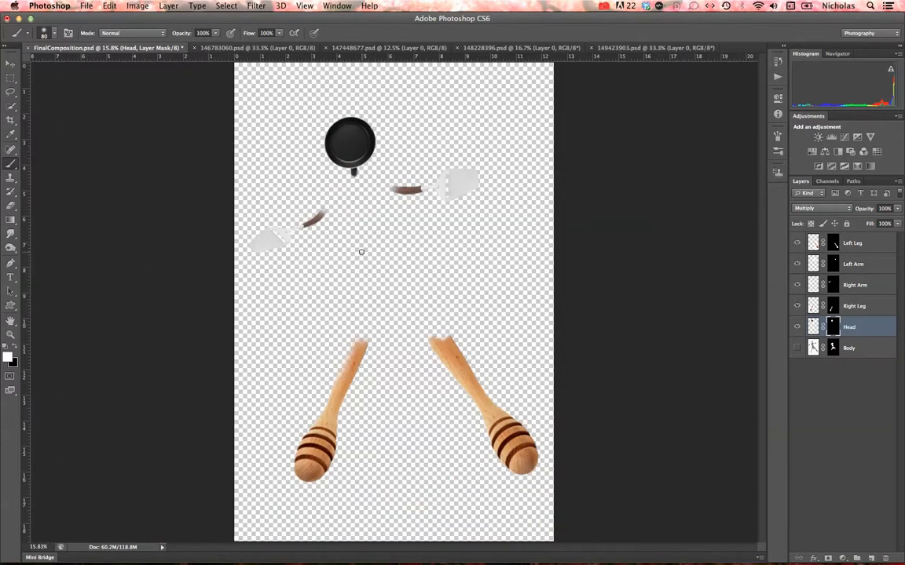
# Step: Show the Body layer again and examine where the wooden leg blends into the metal body
pyautogui.click(797, 348)
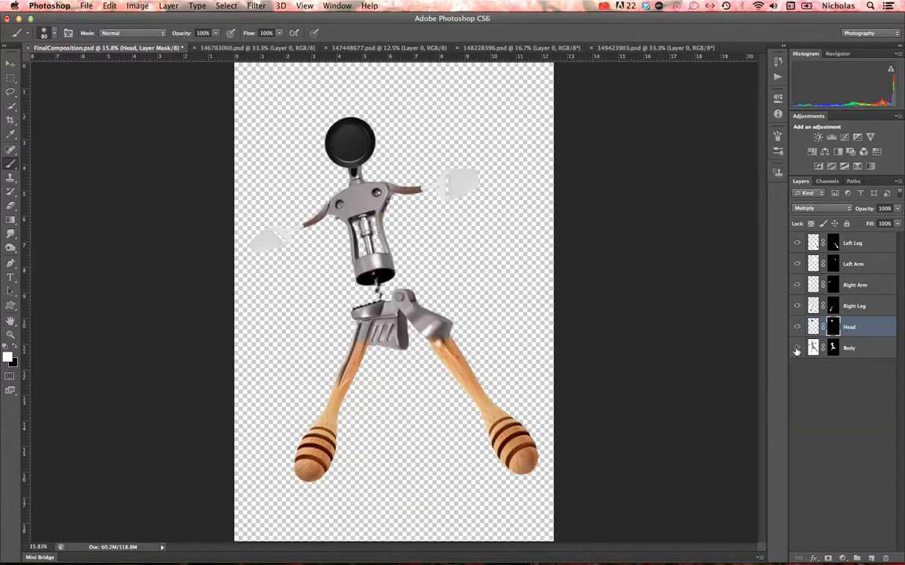
pyautogui.press('z')
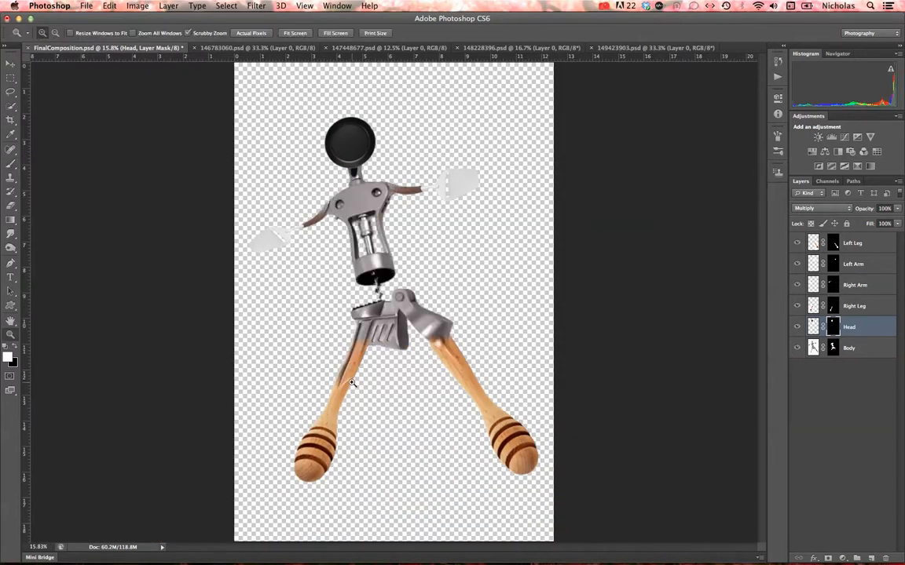
pyautogui.moveTo(348, 374); pyautogui.dragTo(305, 384)
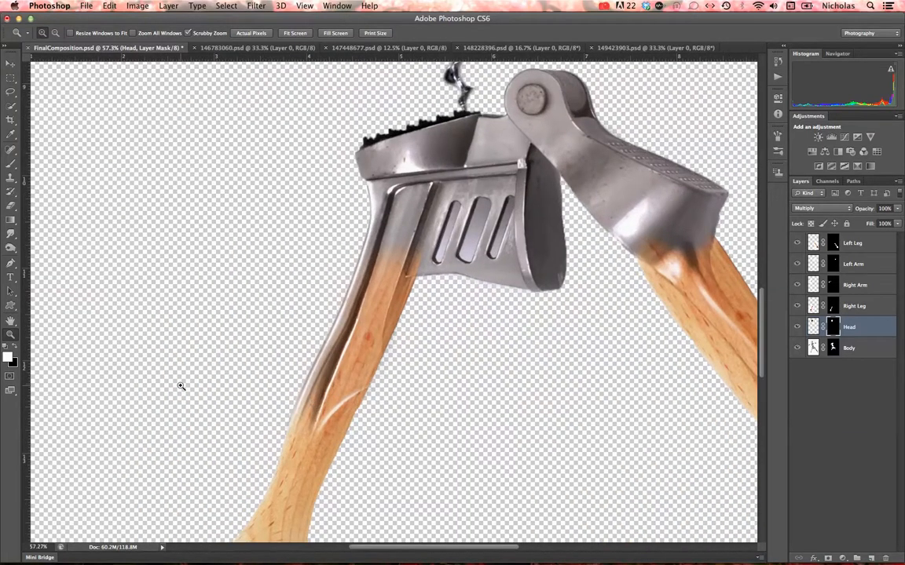
# Step: Close FinalComposition.psd without saving its changes
pyautogui.click(29, 49)
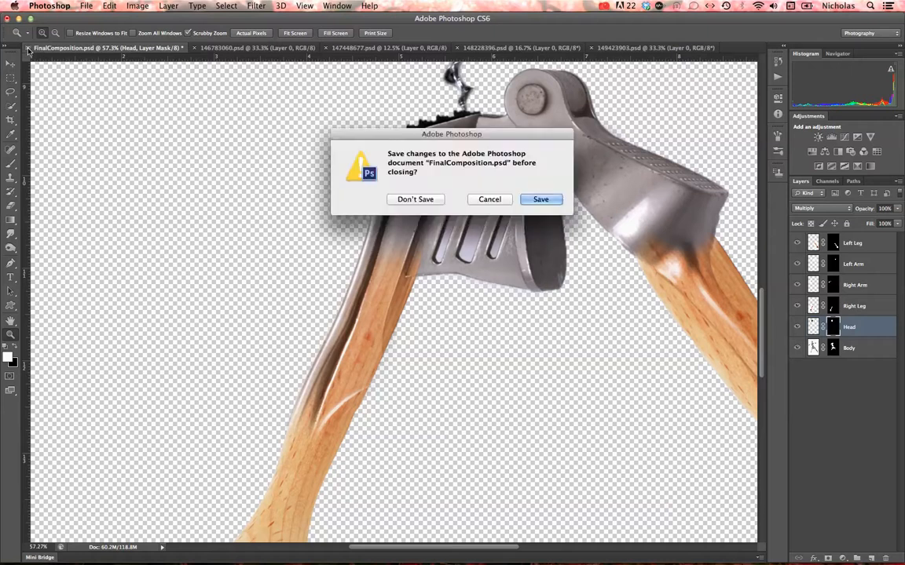
pyautogui.click(417, 201)
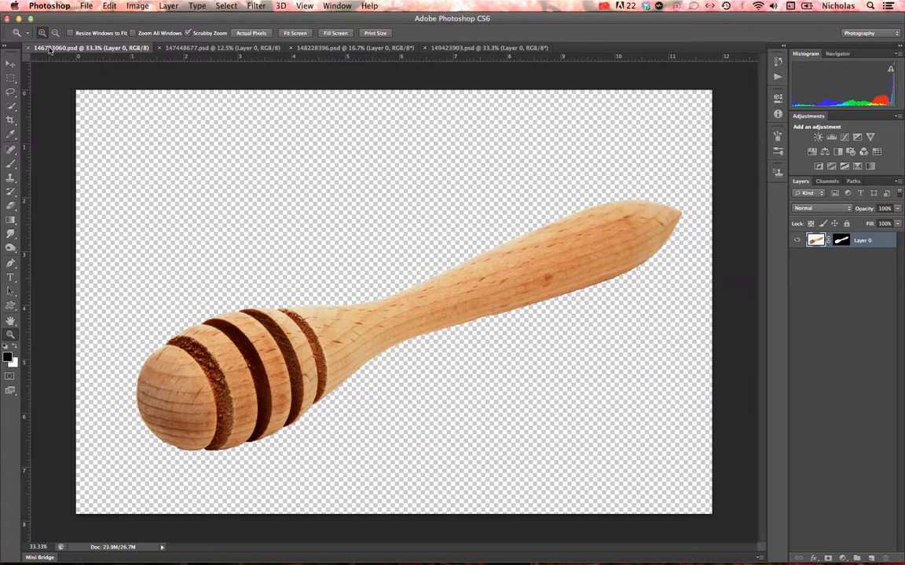
# Step: Float the honey dipper document 146783060.psd in its own window and bring the corkscrew document 148228396.psd to the front
pyautogui.moveTo(50, 49); pyautogui.dragTo(183, 166)
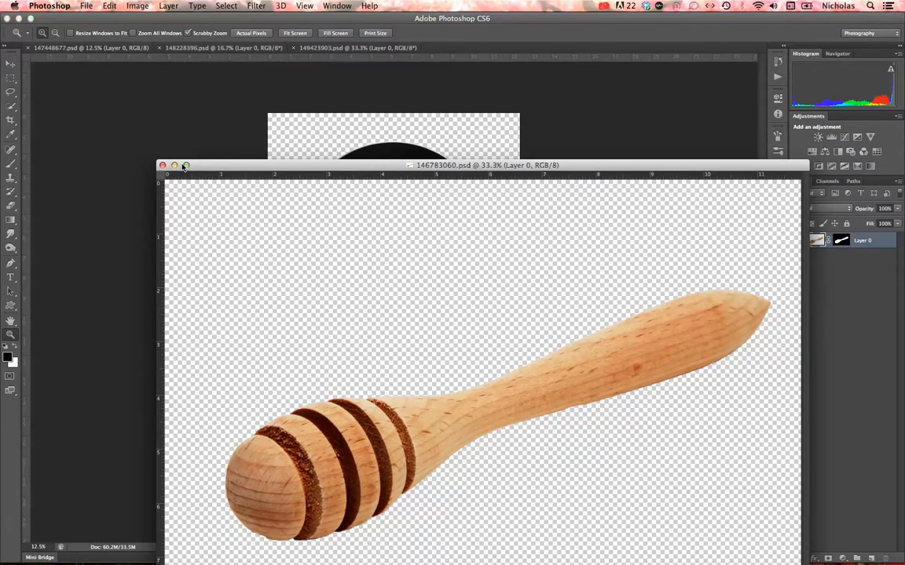
pyautogui.moveTo(245, 168); pyautogui.dragTo(41, 257)
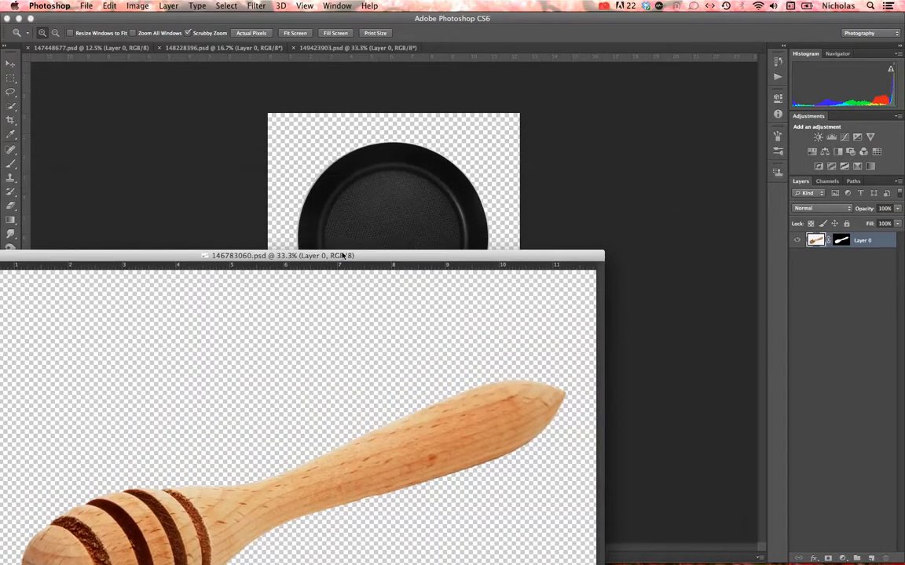
pyautogui.click(327, 48)
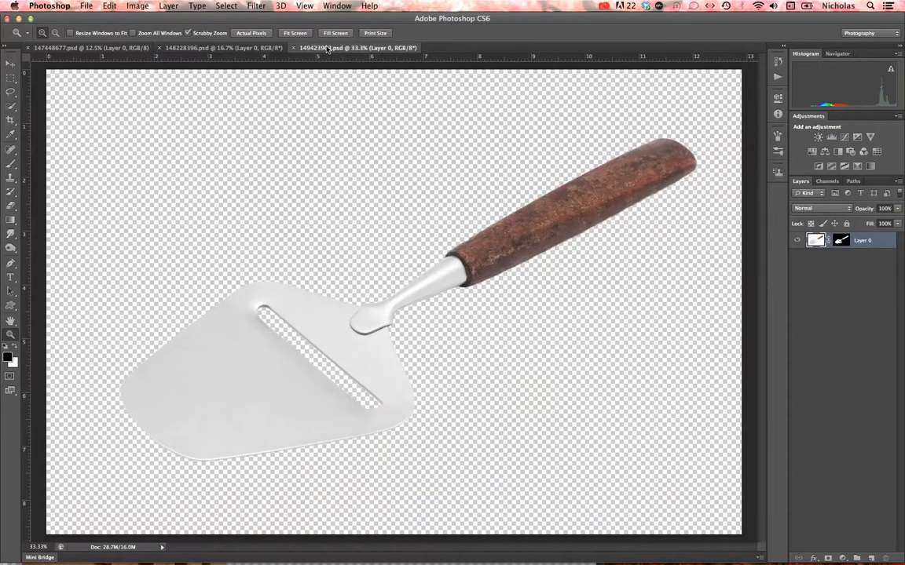
pyautogui.click(231, 48)
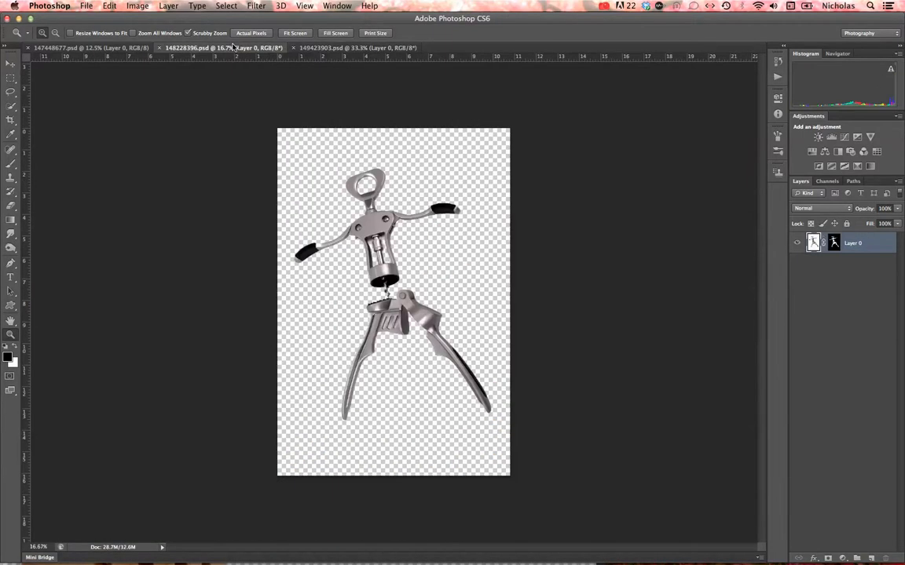
pyautogui.hotkey('ctrl', 'Tab')
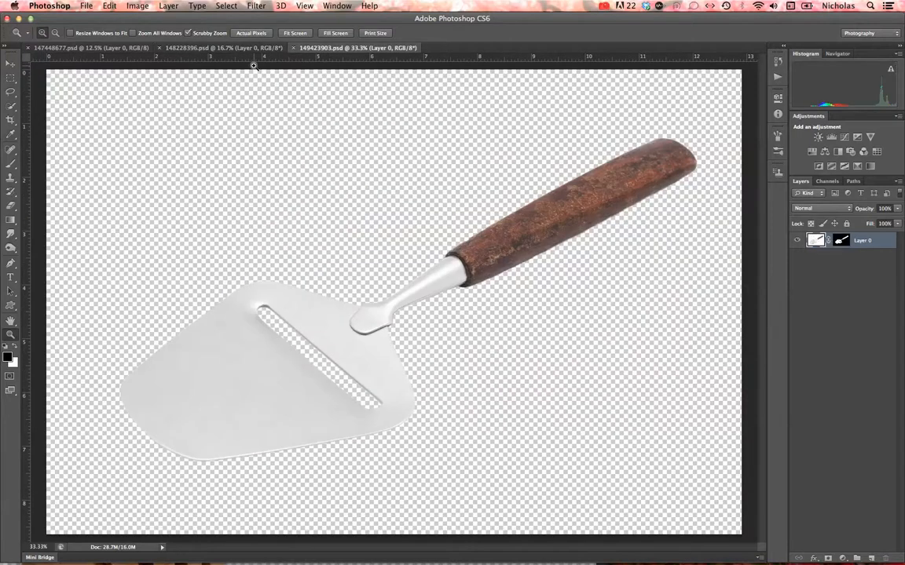
pyautogui.hotkey('ctrl', 'Tab')
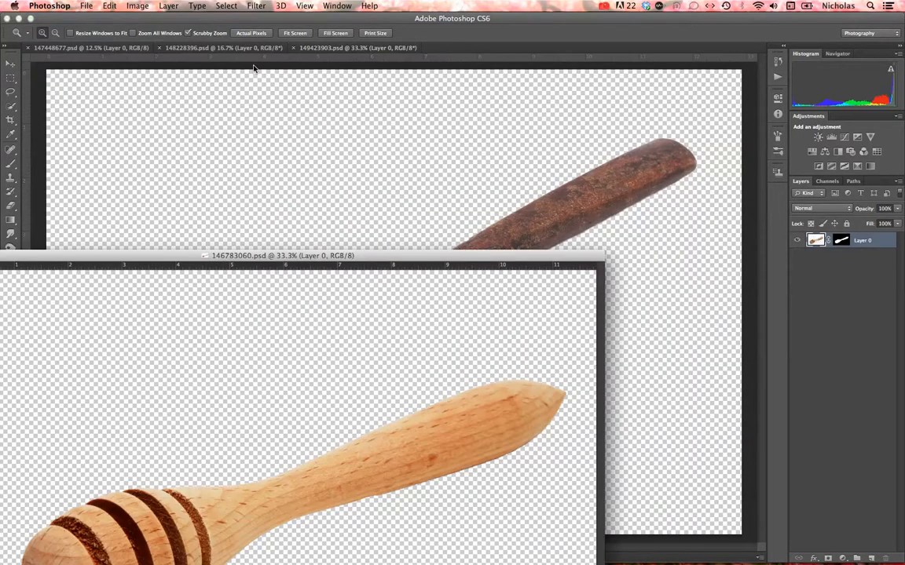
pyautogui.click(211, 49)
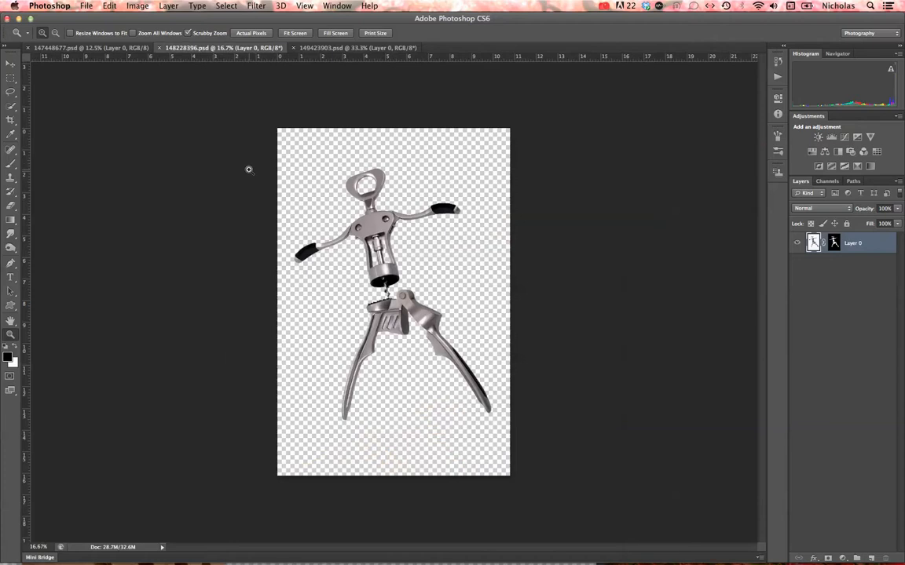
# Step: Float 149423903.psd and 147448677.psd in separate windows and arrange them so the corkscrew canvas is partly exposed
pyautogui.moveTo(314, 49); pyautogui.dragTo(374, 126)
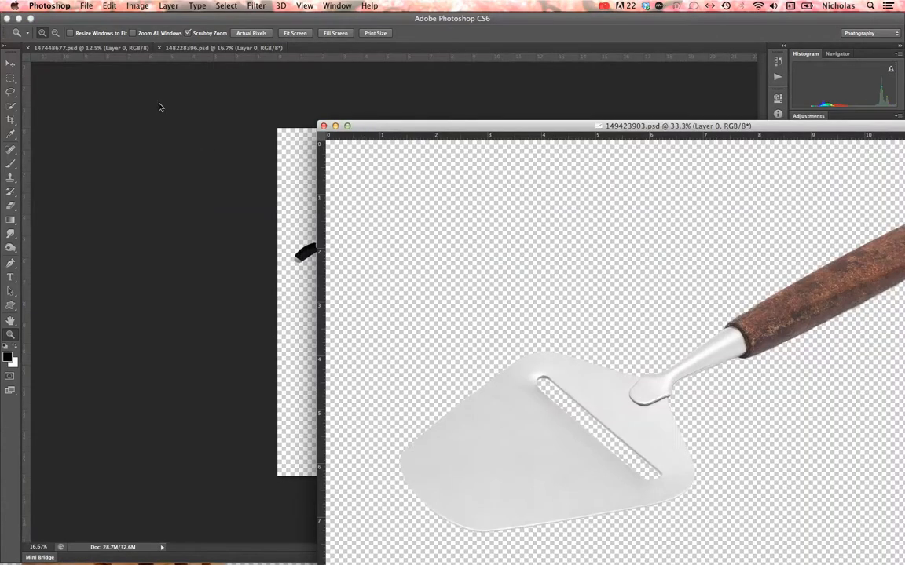
pyautogui.moveTo(79, 48); pyautogui.dragTo(111, 88)
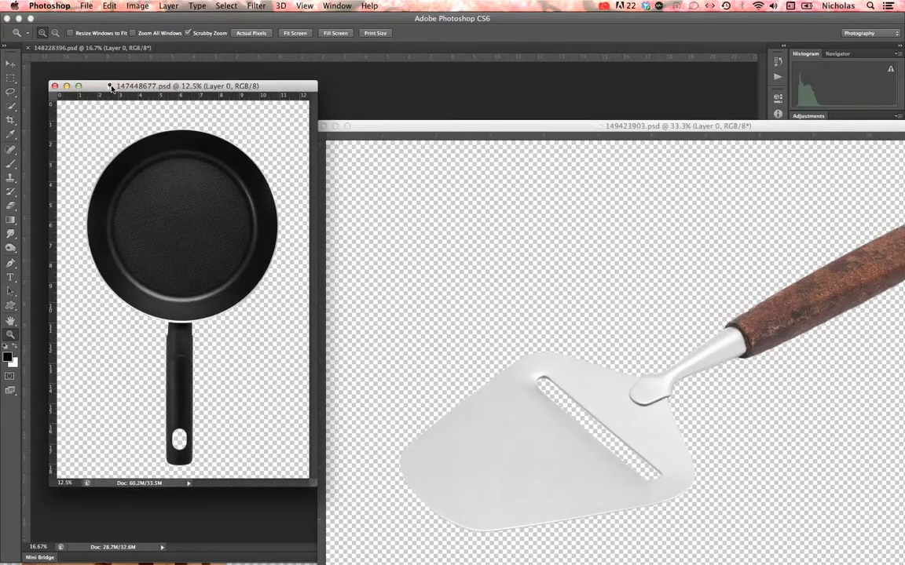
pyautogui.click(553, 130)
pyautogui.moveTo(553, 130); pyautogui.dragTo(186, 287)
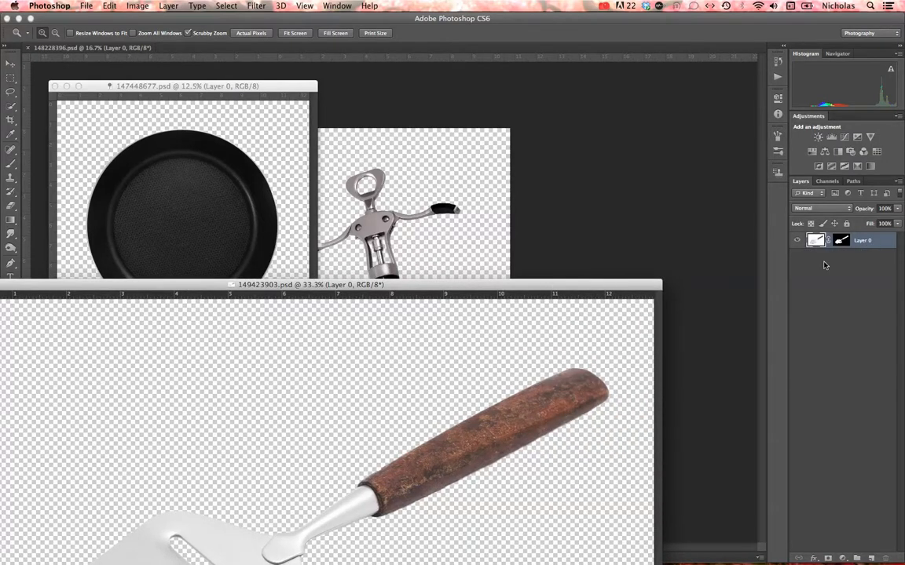
# Step: Copy the cheese slicer layer with its mask from 149423903.psd into 148228396.psd, and close the slicer document
pyautogui.moveTo(884, 243); pyautogui.dragTo(483, 223)
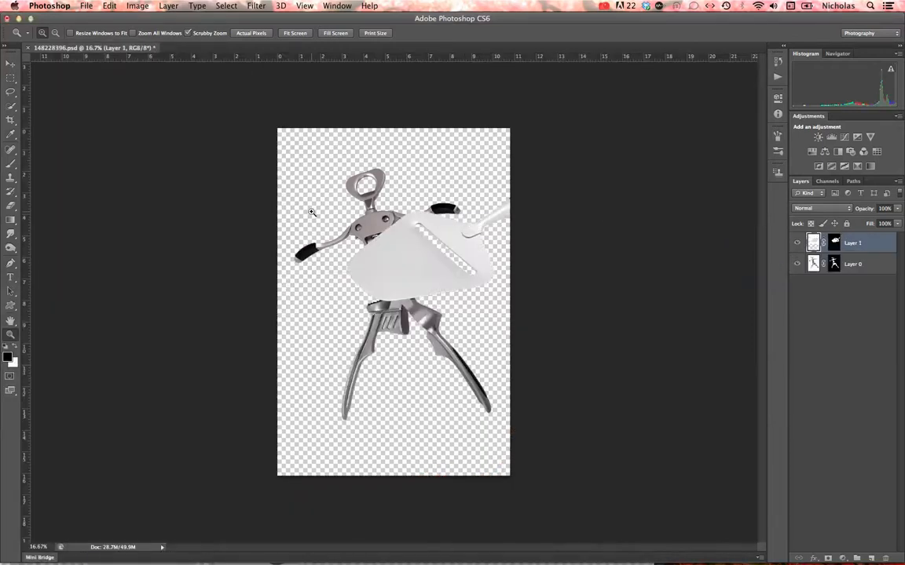
pyautogui.hotkey('ctrl', 'Tab')
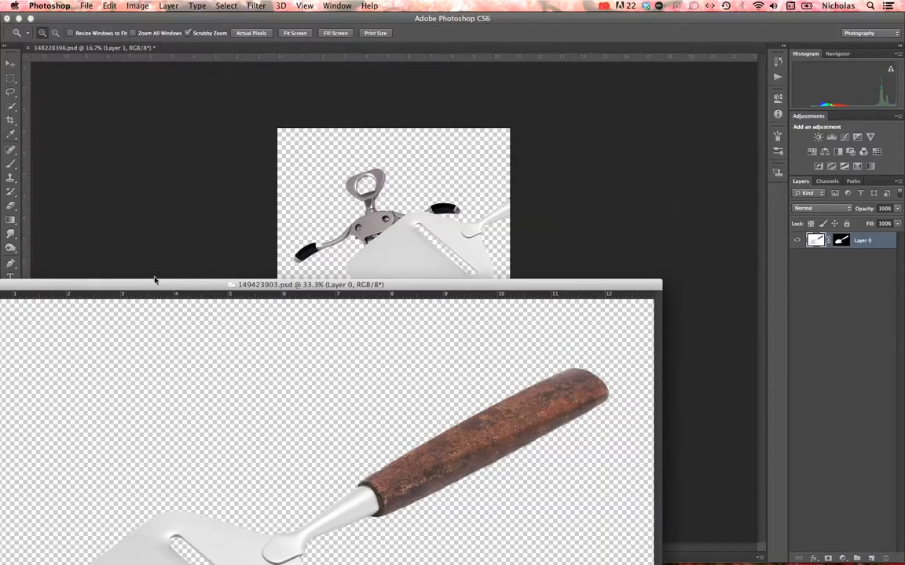
pyautogui.moveTo(158, 283); pyautogui.dragTo(396, 193)
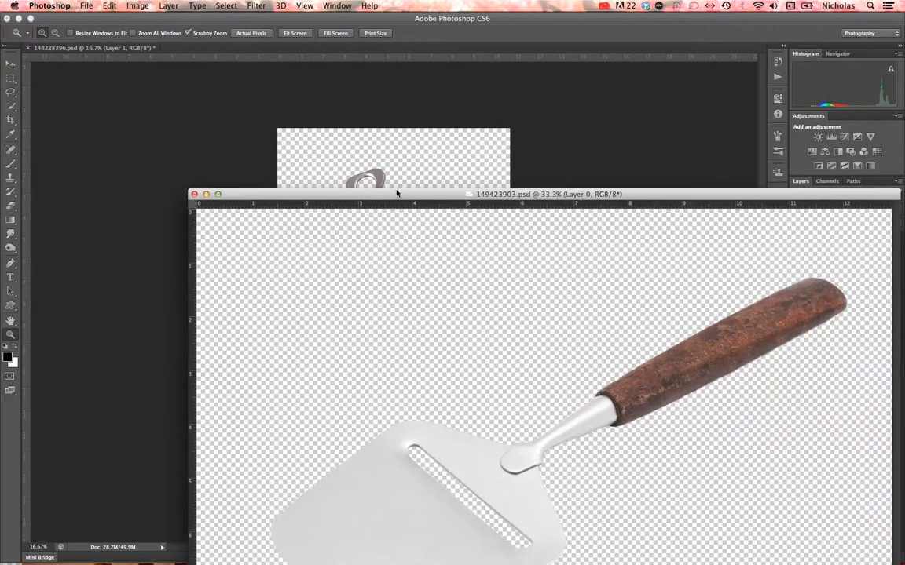
pyautogui.click(194, 194)
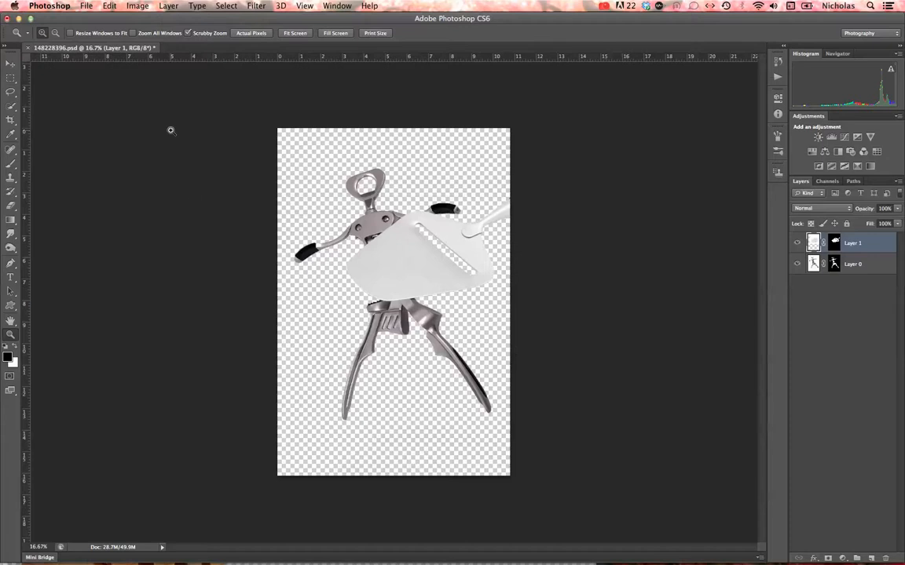
# Step: Copy the honey dipper layer into 148228396.psd, accepting the color profile conversion, and close 146783060.psd
pyautogui.press('super+grave')
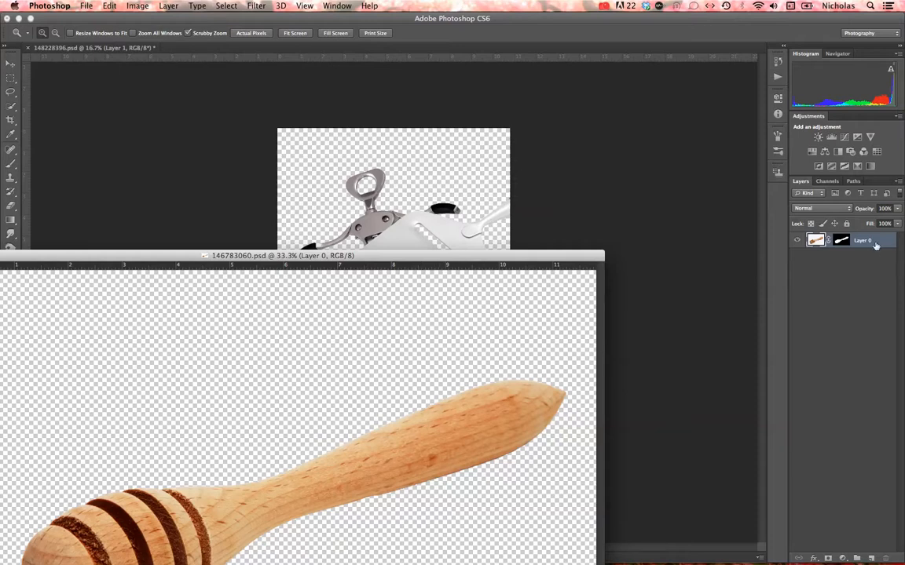
pyautogui.moveTo(876, 244); pyautogui.dragTo(455, 193)
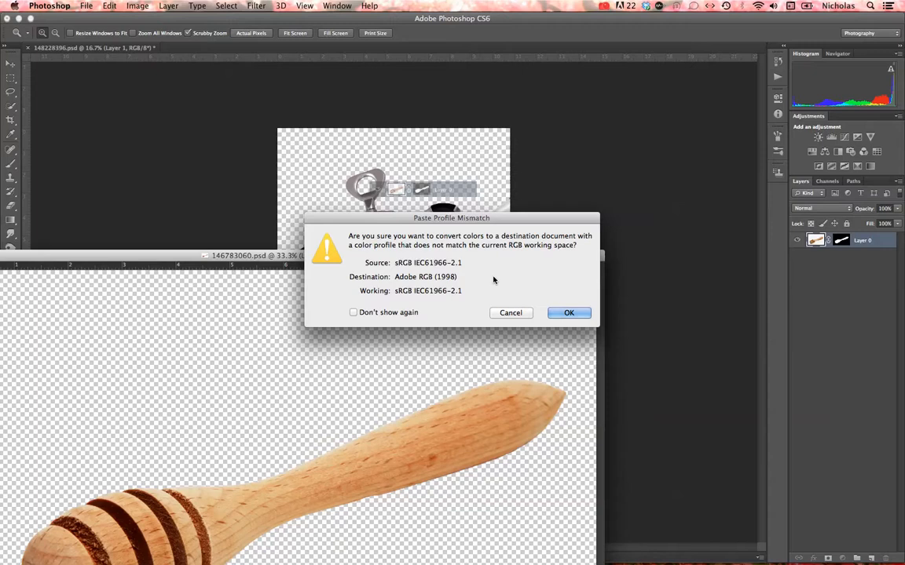
pyautogui.click(570, 313)
pyautogui.press('super+w')
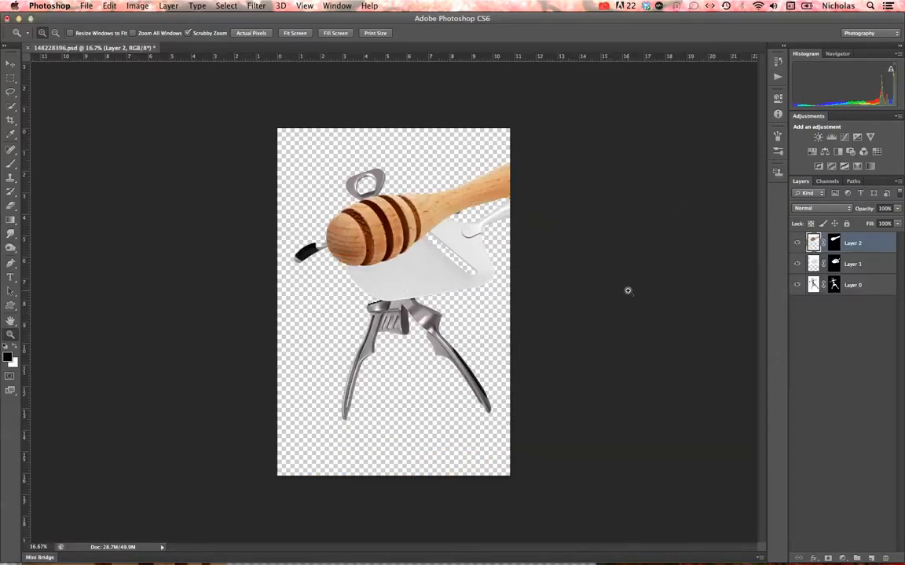
pyautogui.hotkey('ctrl', 'Tab')
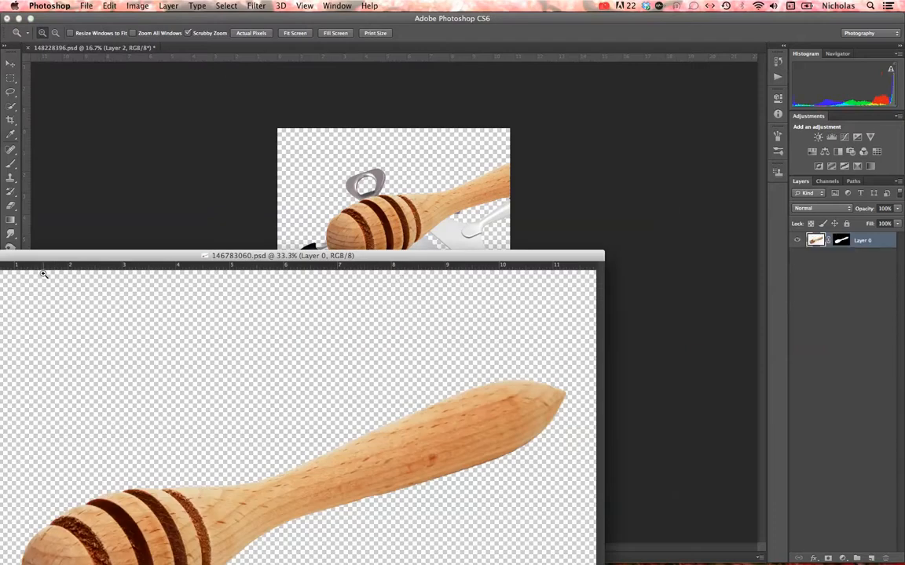
pyautogui.moveTo(47, 260); pyautogui.dragTo(248, 202)
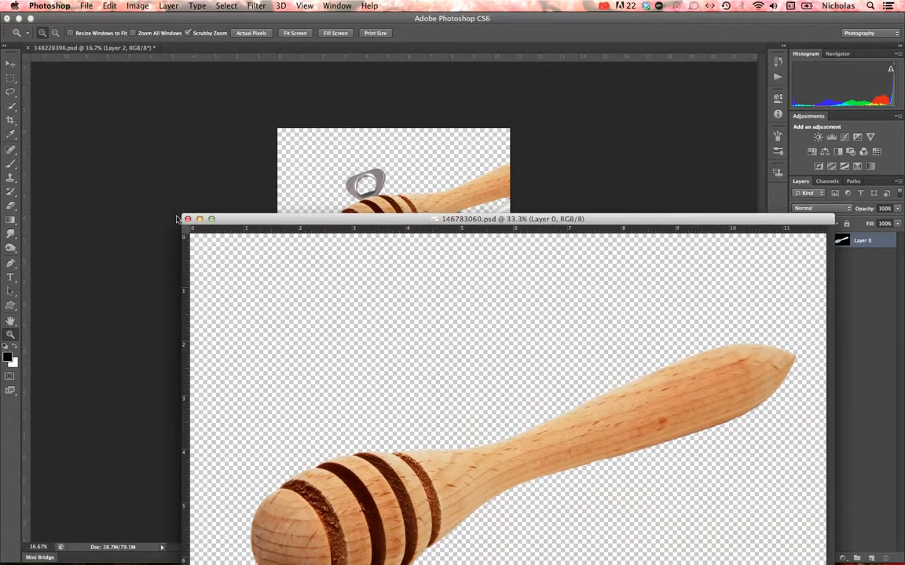
pyautogui.press('super+w')
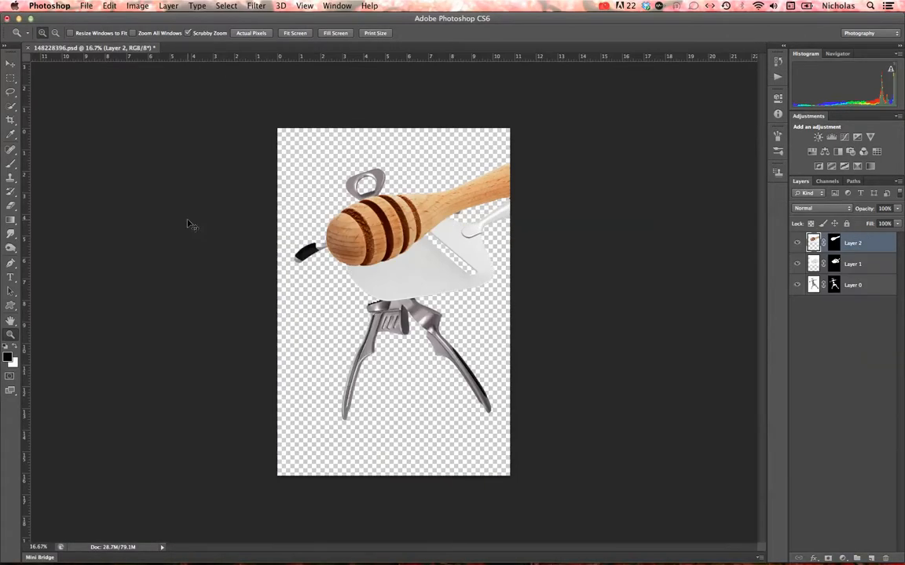
# Step: Copy the frying pan layer into 148228396.psd, accepting the color profile conversion, and close 147448677.psd
pyautogui.hotkey('ctrl', 'Tab')
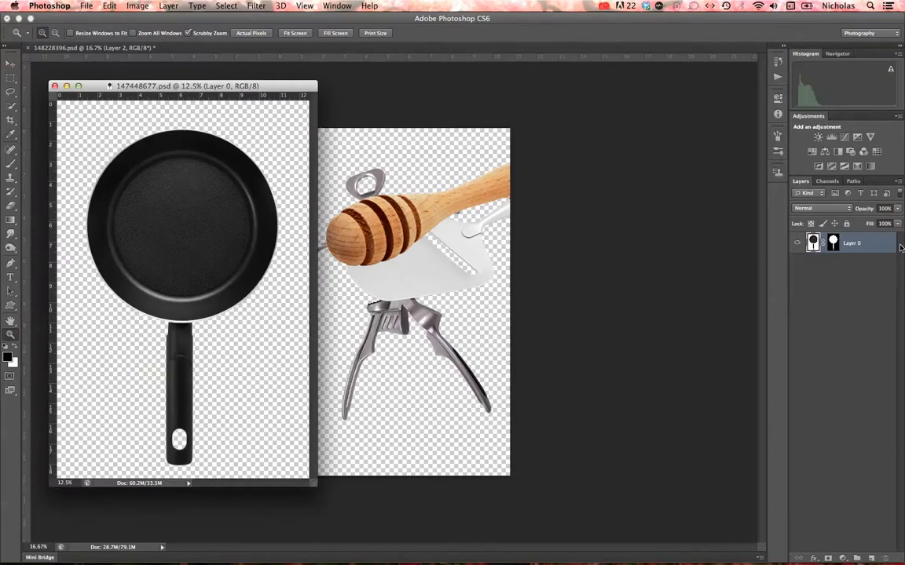
pyautogui.moveTo(876, 254); pyautogui.dragTo(393, 260)
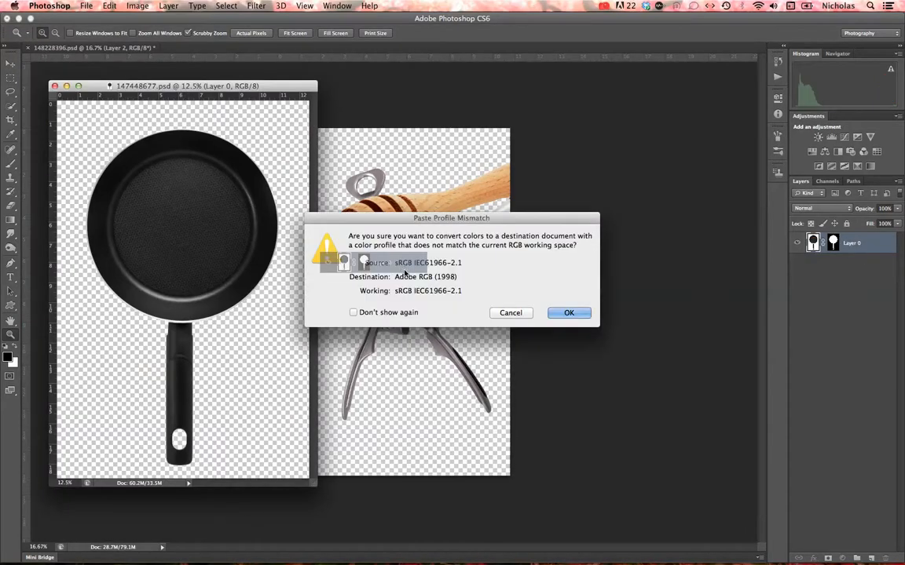
pyautogui.click(569, 313)
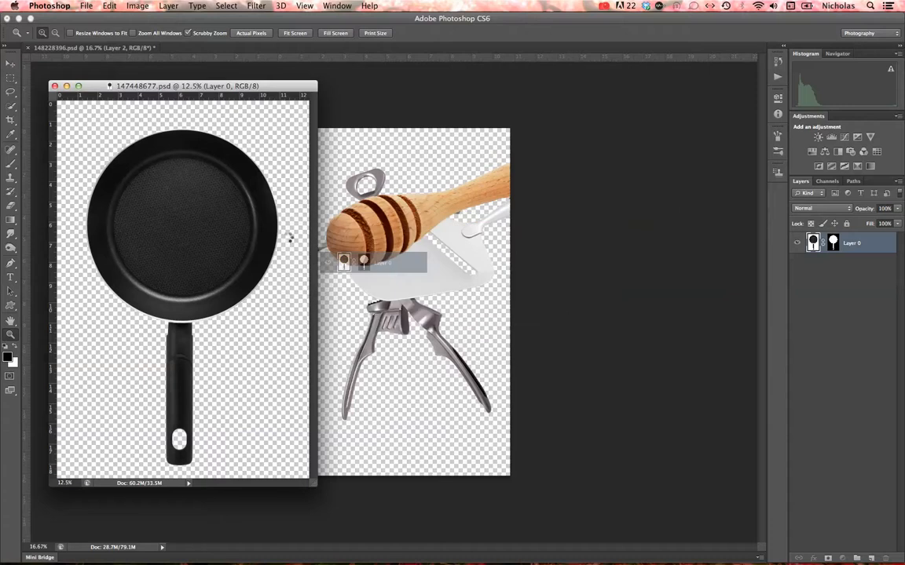
pyautogui.click(54, 86)
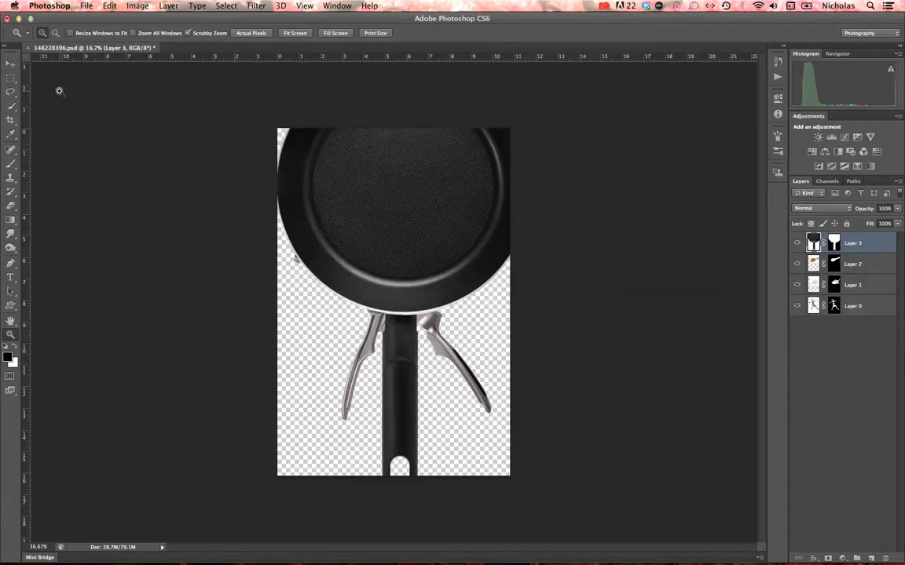
# Step: Close 147448677.psd and hide Layer 1 and Layer 2 in the corkscrew document
pyautogui.press('super+grave')
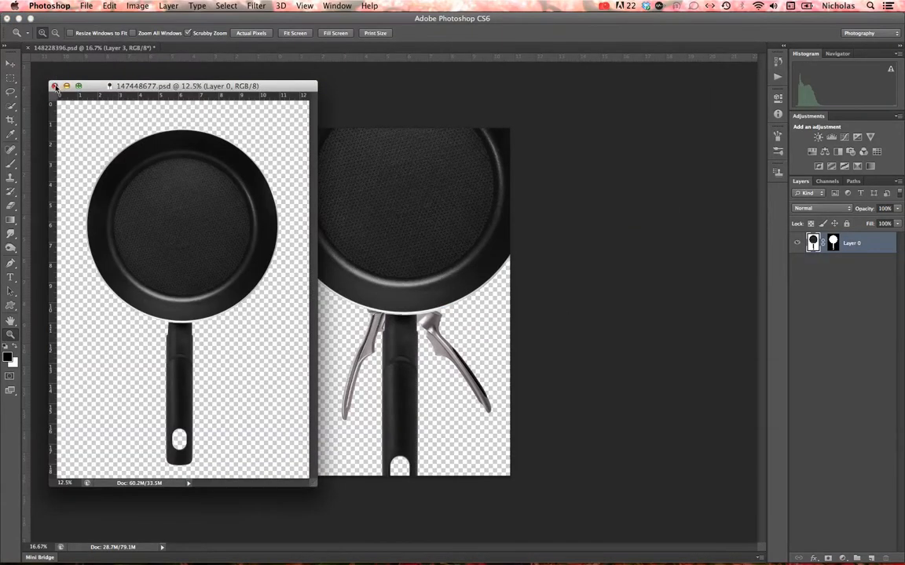
pyautogui.click(54, 86)
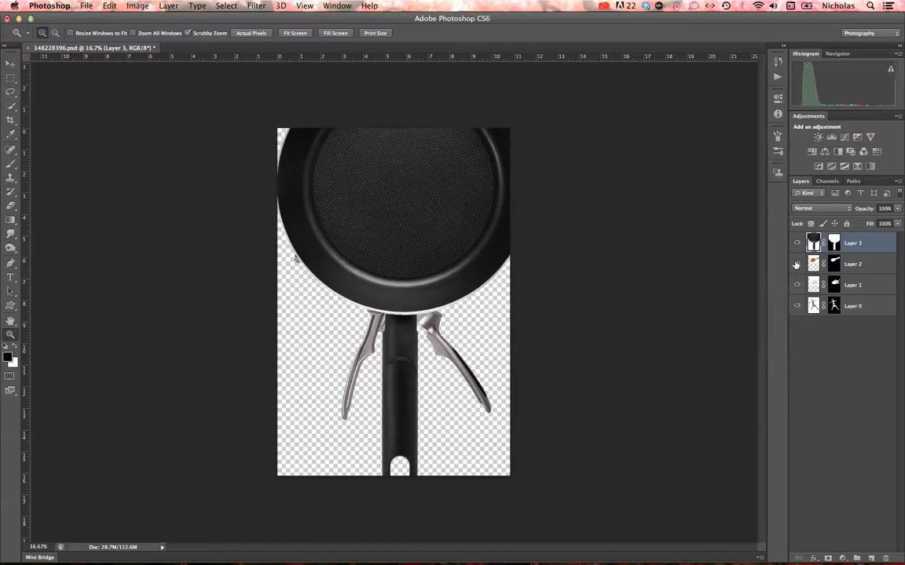
pyautogui.moveTo(799, 265); pyautogui.dragTo(798, 290)
# Step: Rename the frying pan layer, Layer 3, to Head
pyautogui.doubleClick(854, 243)
pyautogui.write('Ha')
pyautogui.write('ad')
pyautogui.press('Return')
# Step: Free-transform the Head layer down to about 24.6% and move the frying pan beside the top of the corkscrew
pyautogui.click(110, 6)
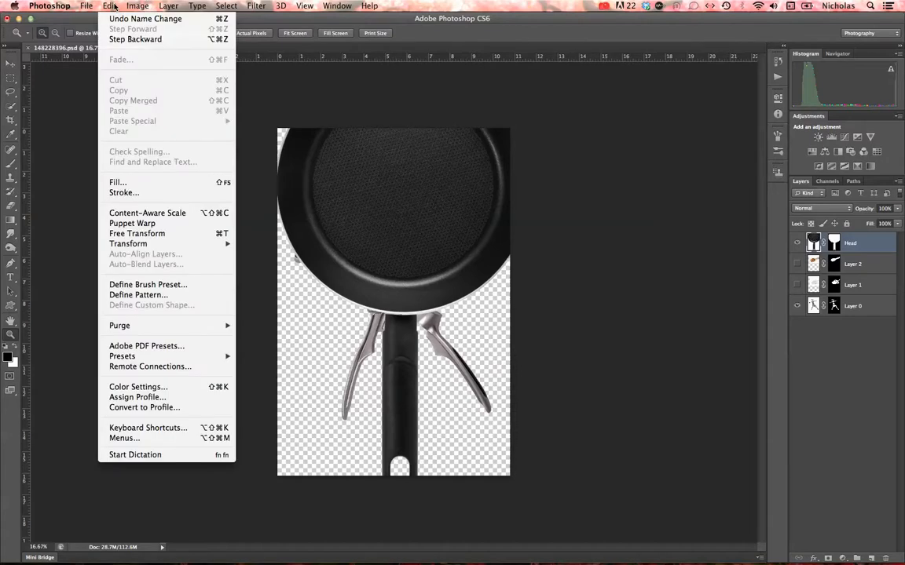
pyautogui.moveTo(124, 9)
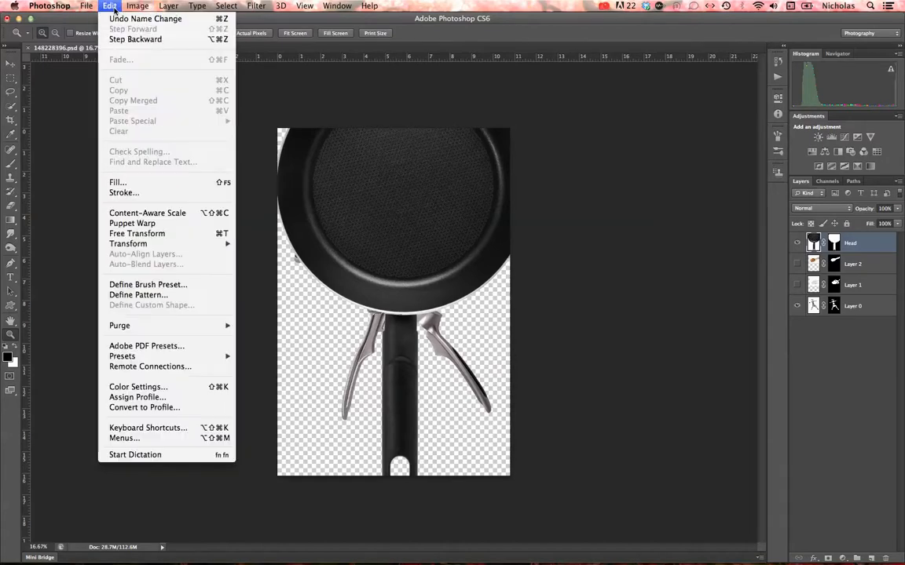
pyautogui.click(125, 233)
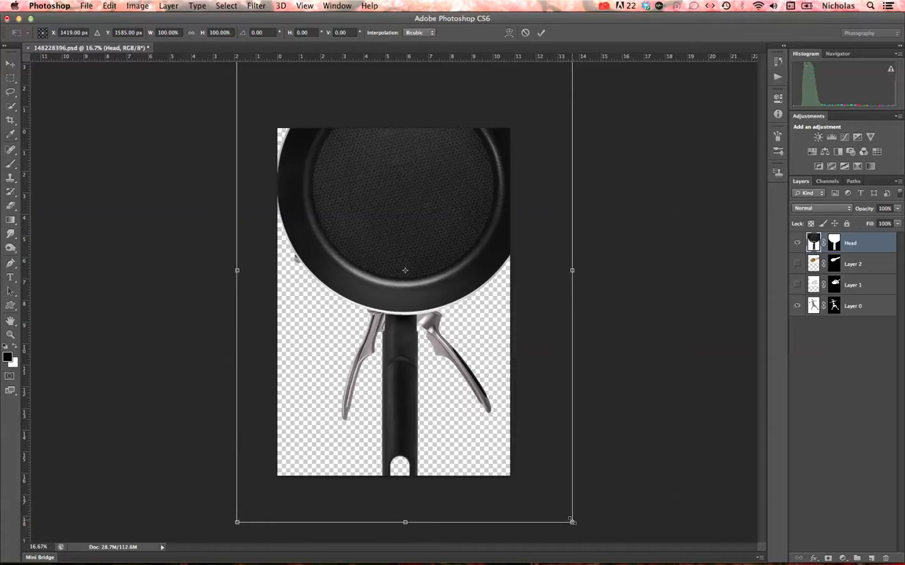
pyautogui.moveTo(562, 514); pyautogui.dragTo(279, 165)
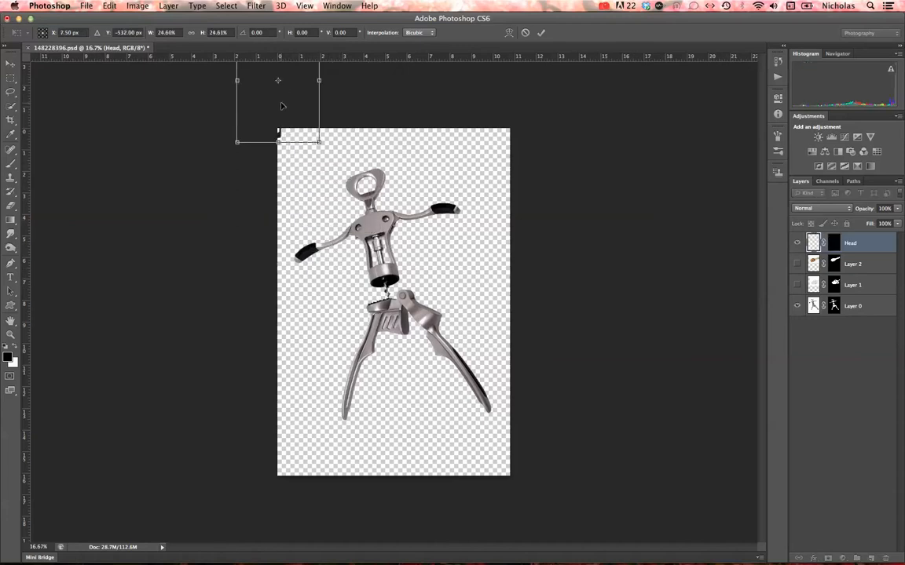
pyautogui.moveTo(281, 105); pyautogui.dragTo(347, 205)
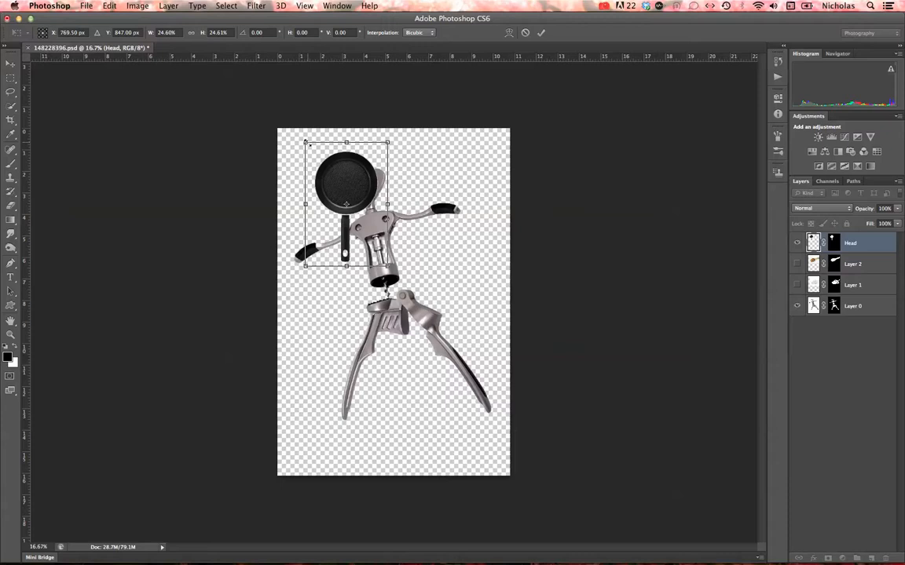
# Step: Shrink the frying pan to about 17.3%, rotate it about -10.4°, and place it over the corkscrew's top ring as the head
pyautogui.moveTo(305, 142); pyautogui.dragTo(269, 180)
pyautogui.moveTo(359, 207); pyautogui.dragTo(372, 181)
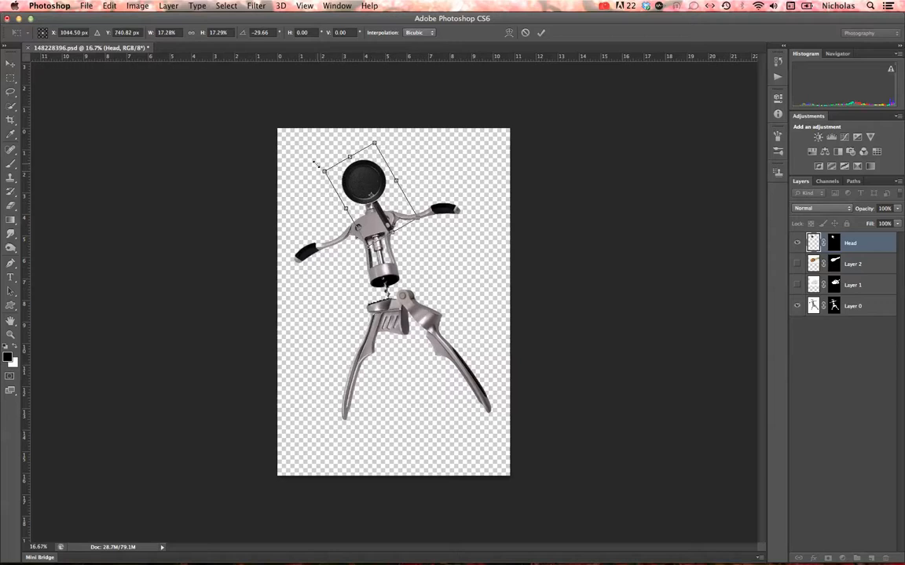
pyautogui.moveTo(316, 163)
pyautogui.mouseDown()
pyautogui.moveTo(332, 143)
pyautogui.moveTo(332, 163)
pyautogui.moveTo(322, 158)
pyautogui.mouseUp()
pyautogui.moveTo(375, 182); pyautogui.dragTo(377, 236)
pyautogui.moveTo(282, 135); pyautogui.dragTo(313, 145)
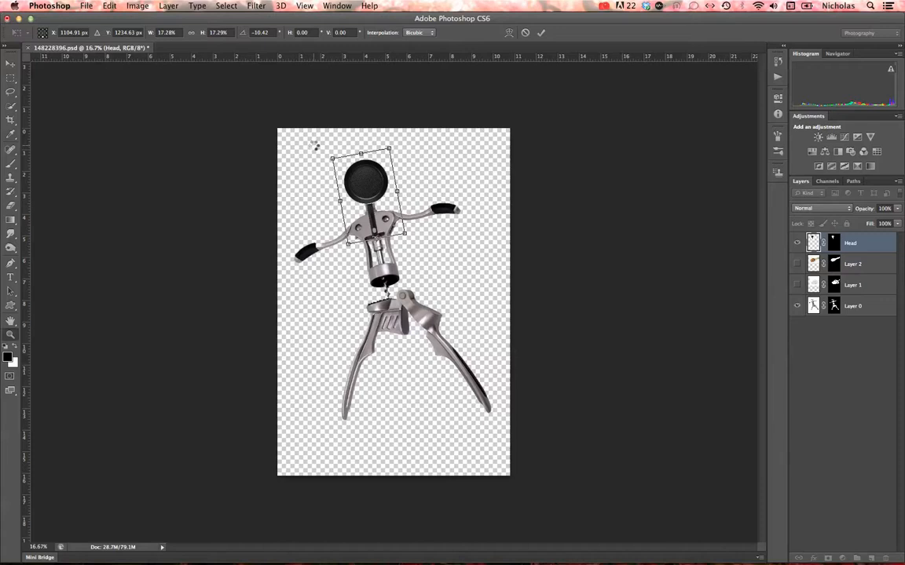
pyautogui.press('z')
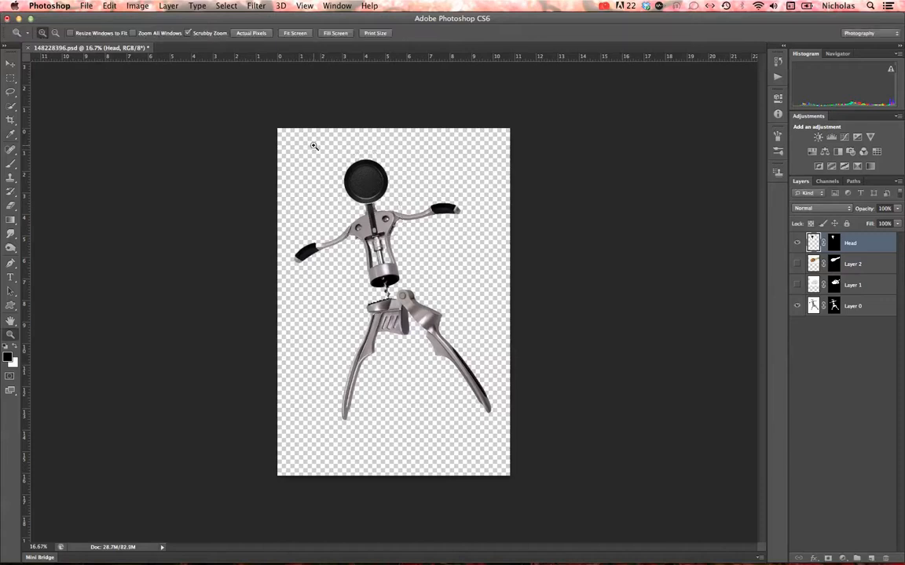
# Step: Show the honey dipper layer, Layer 2, and move it down over the garlic press legs
pyautogui.click(797, 264)
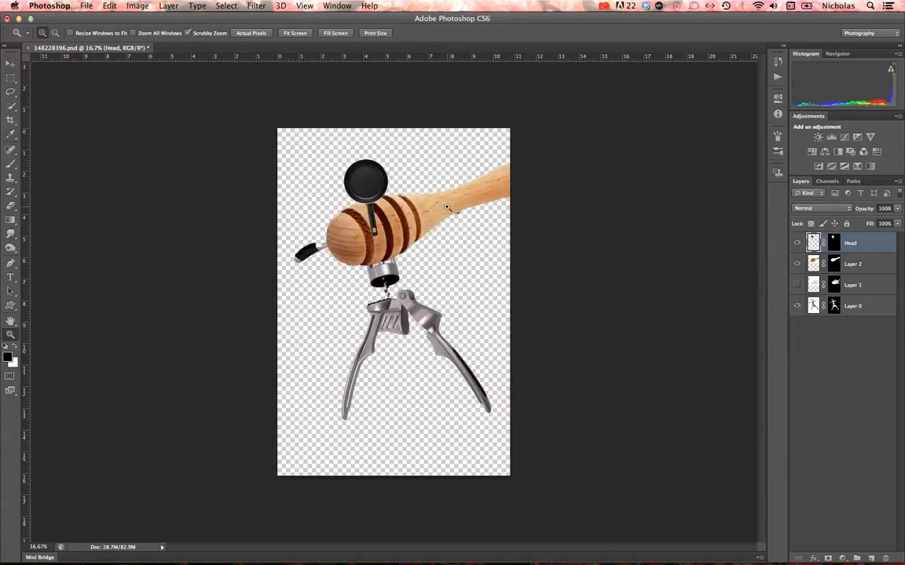
pyautogui.press('v')
pyautogui.moveTo(412, 193); pyautogui.dragTo(354, 317)
pyautogui.hotkey('ctrl', 'z')
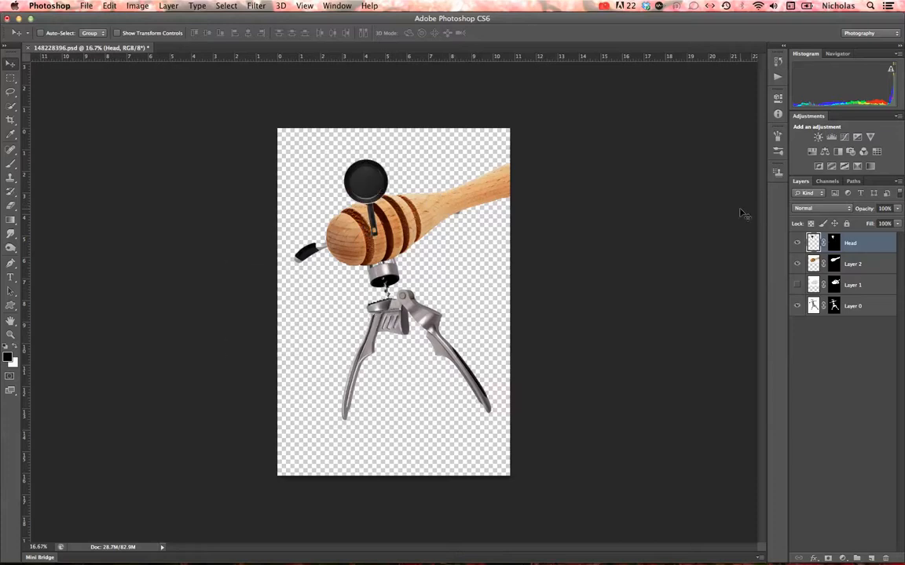
pyautogui.click(878, 264)
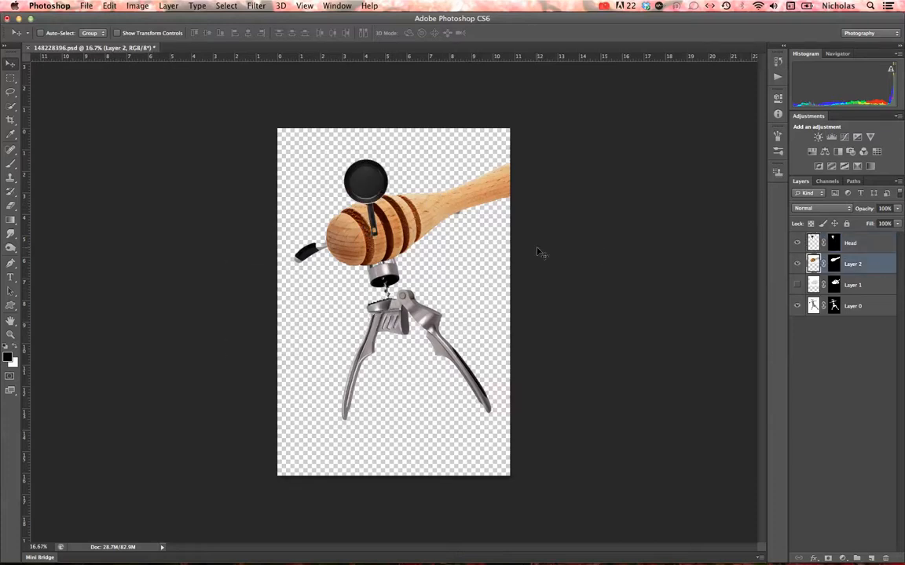
pyautogui.moveTo(430, 223); pyautogui.dragTo(337, 400)
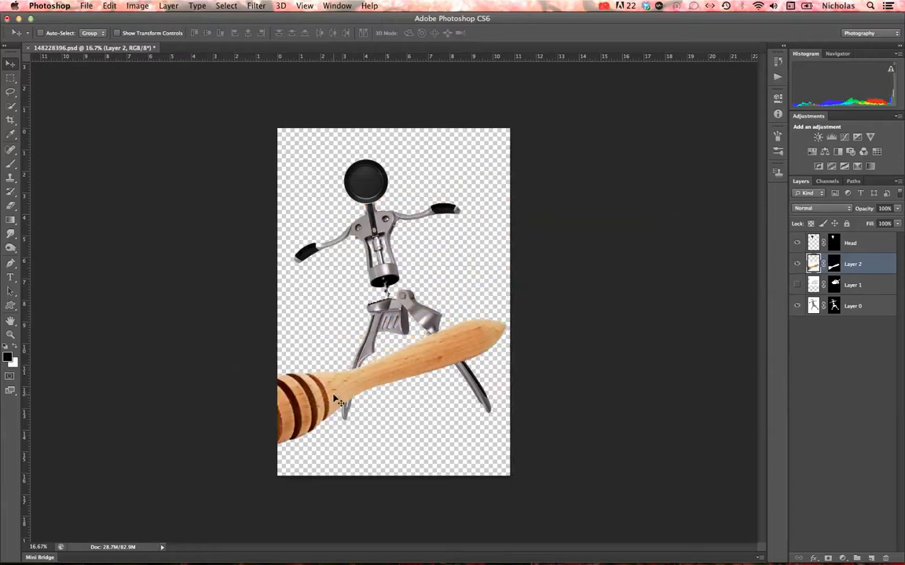
# Step: Free-transform the honey dipper, rotating and shrinking it to cover the left garlic press handle with its striped end at the foot
pyautogui.press('super+t')
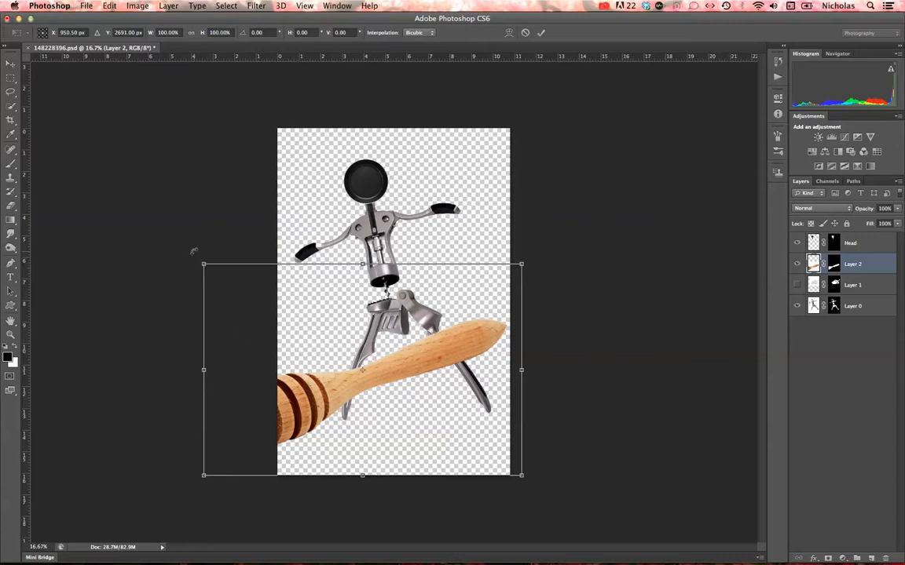
pyautogui.moveTo(193, 251); pyautogui.dragTo(175, 428)
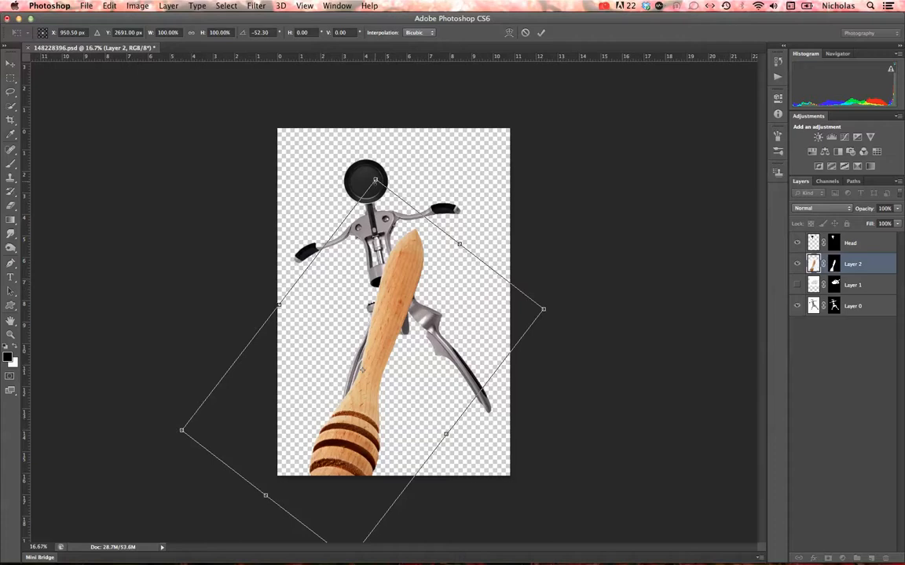
pyautogui.moveTo(376, 180); pyautogui.dragTo(339, 338)
pyautogui.moveTo(379, 382); pyautogui.dragTo(377, 336)
pyautogui.moveTo(353, 276); pyautogui.dragTo(358, 323)
pyautogui.moveTo(366, 368); pyautogui.dragTo(359, 372)
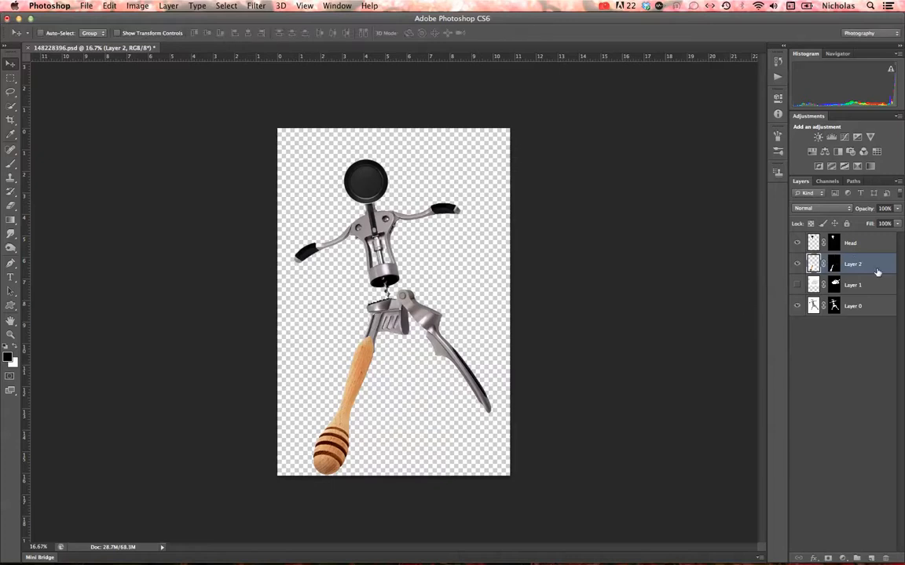
# Step: Duplicate the honey dipper layer within 148228396.psd under the name Left Leg
pyautogui.rightClick(790, 245)
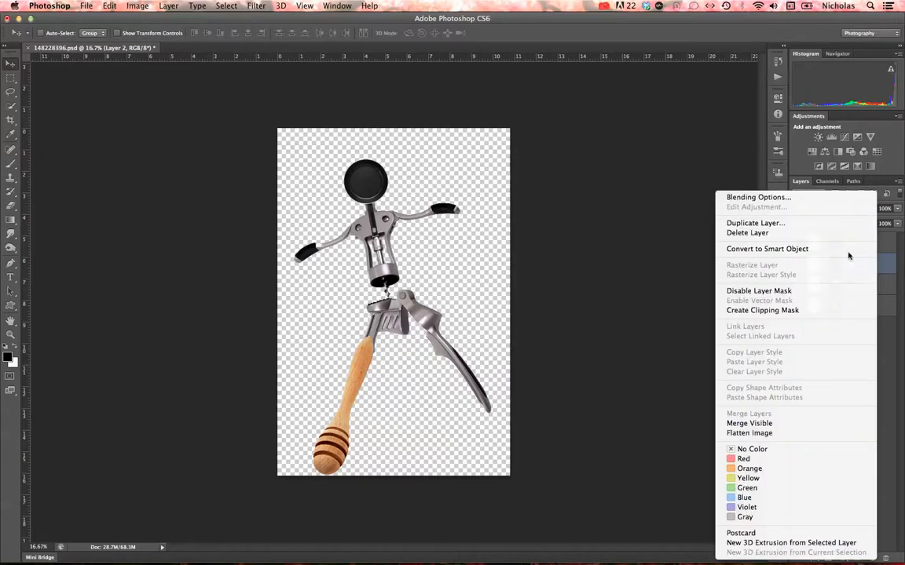
pyautogui.click(786, 224)
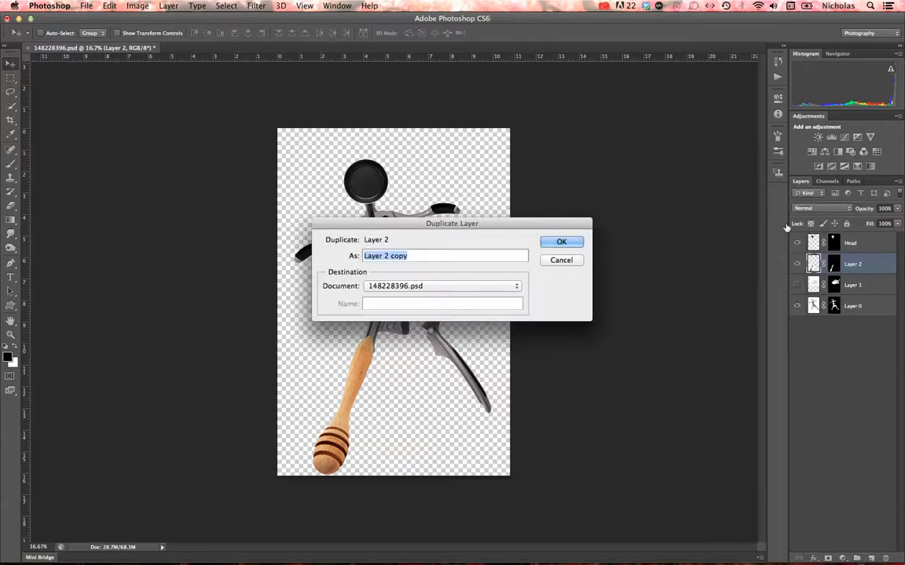
pyautogui.write('R')
pyautogui.press('BackSpace')
pyautogui.write('Left Leg')
pyautogui.press('Return')
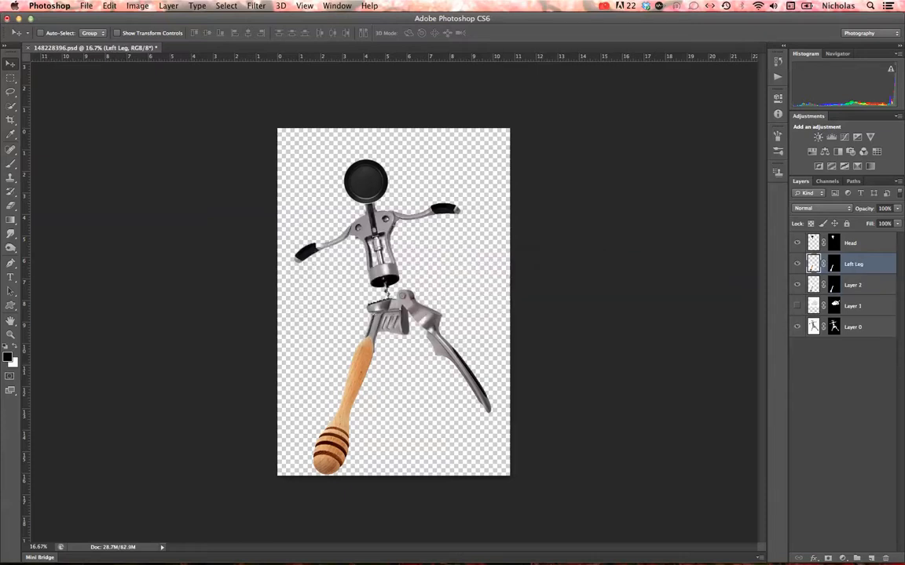
# Step: Rename the original honey dipper layer, Layer 2, to Right Leg
pyautogui.doubleClick(853, 286)
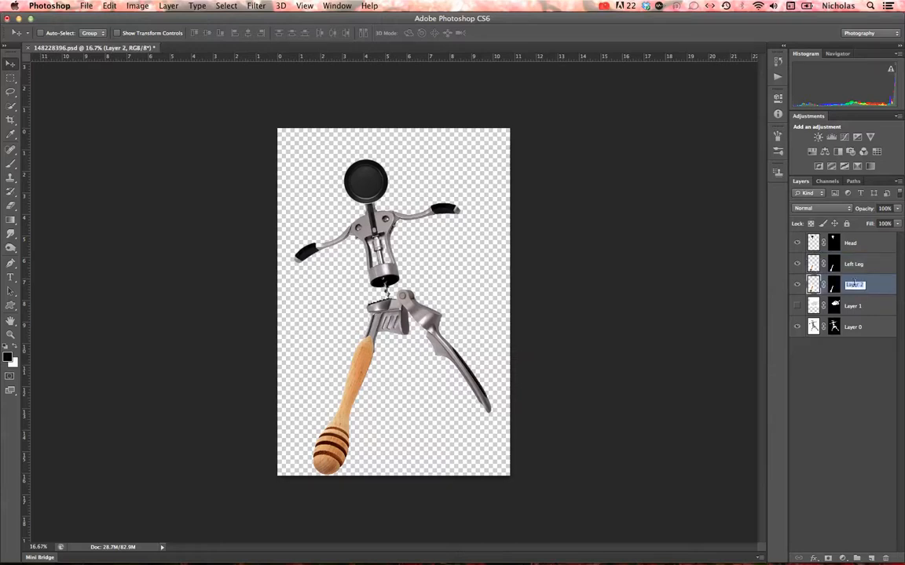
pyautogui.write('Right Leg')
pyautogui.press('Return')
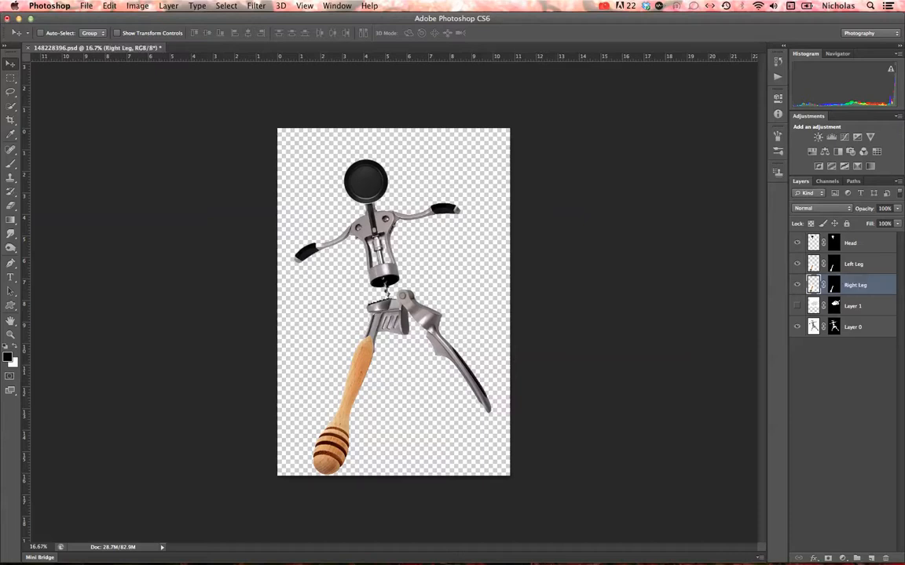
# Step: Move the Left Leg dipper over the right garlic press handle, scaling it to about 97% and rotating it about -49° to match
pyautogui.click(874, 264)
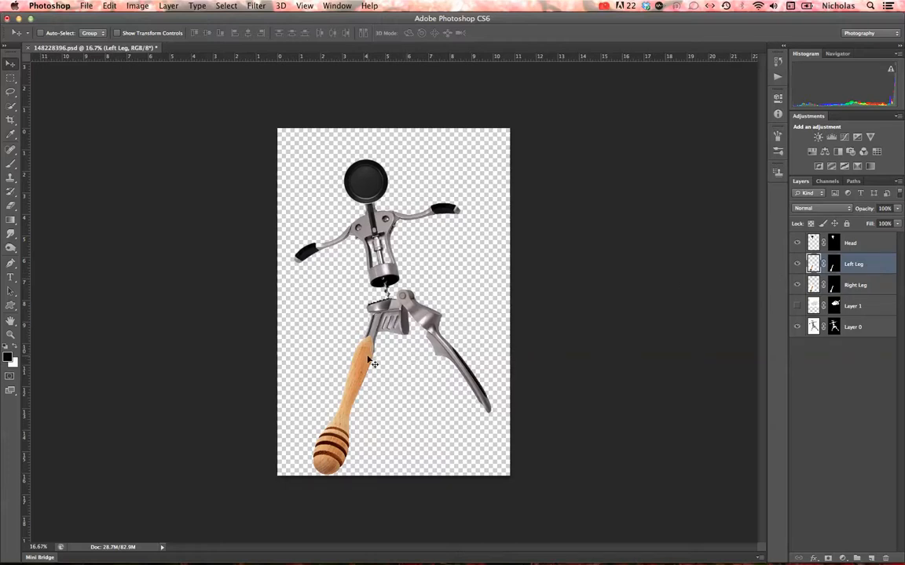
pyautogui.moveTo(371, 364); pyautogui.dragTo(442, 344)
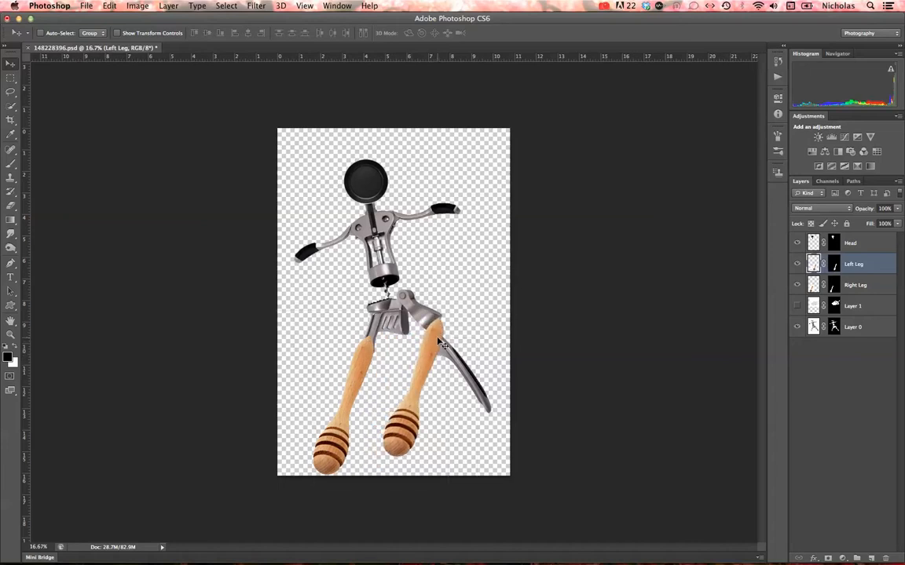
pyautogui.click(109, 6)
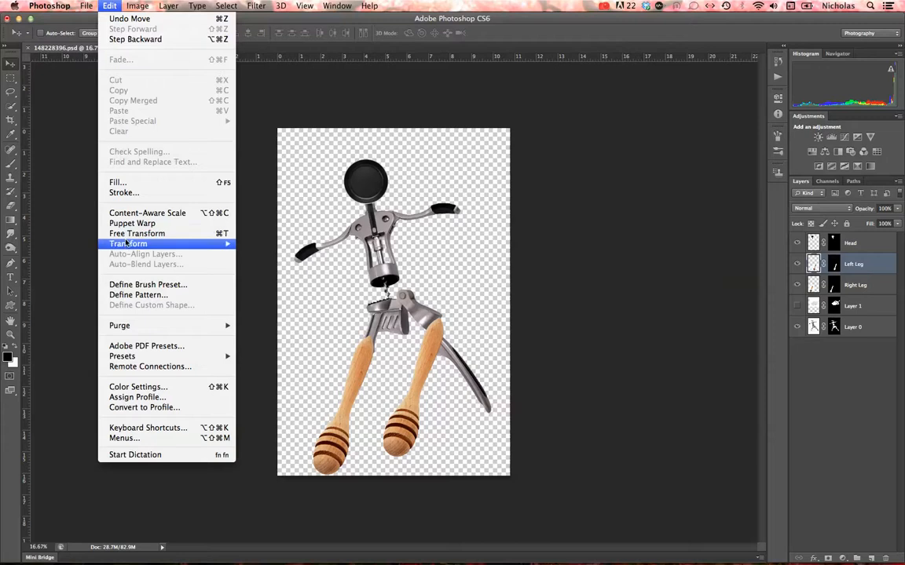
pyautogui.moveTo(125, 246)
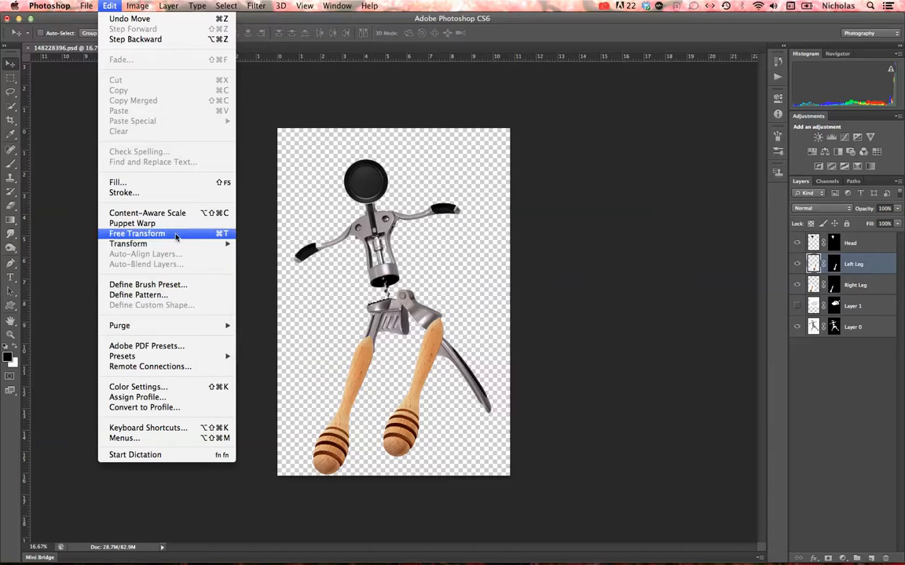
pyautogui.click(176, 235)
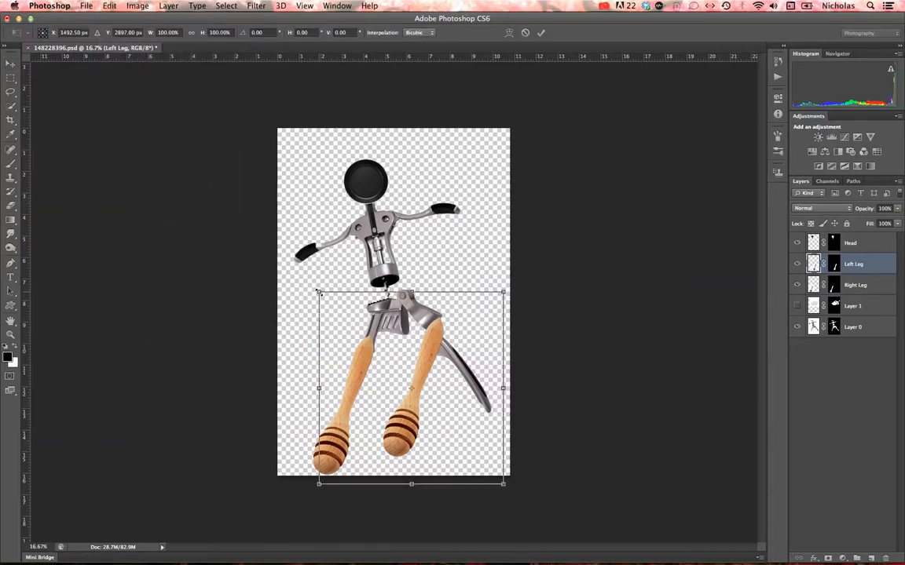
pyautogui.moveTo(319, 292); pyautogui.dragTo(325, 298)
pyautogui.moveTo(276, 256); pyautogui.dragTo(326, 398)
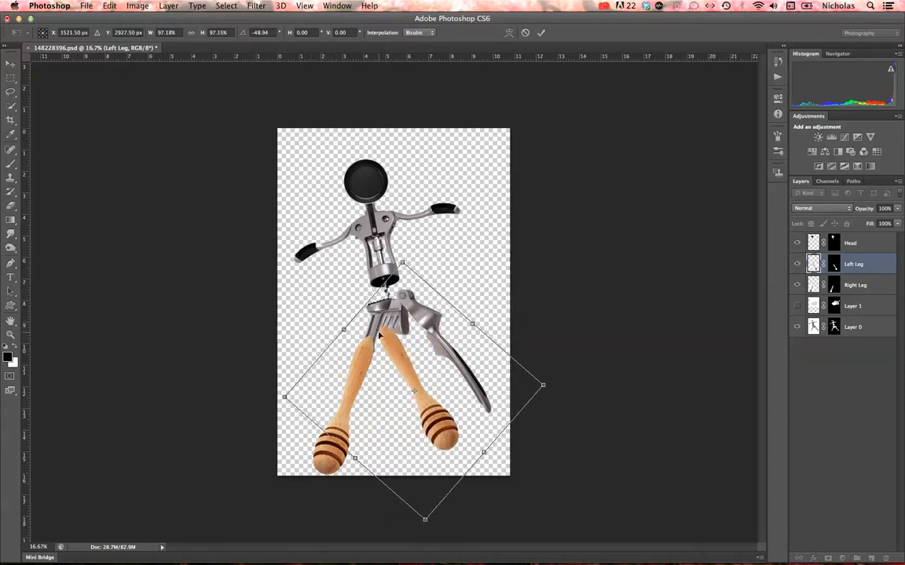
pyautogui.moveTo(393, 353); pyautogui.dragTo(441, 344)
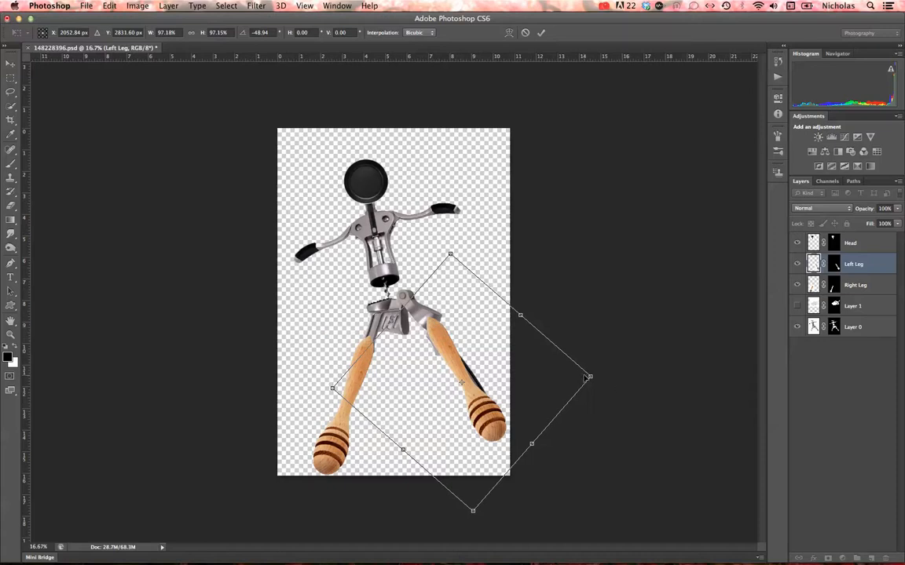
# Step: Enlarge the Left Leg dipper to about 116% and align its narrow end with the upper part of the garlic press handle
pyautogui.moveTo(590, 377); pyautogui.dragTo(636, 376)
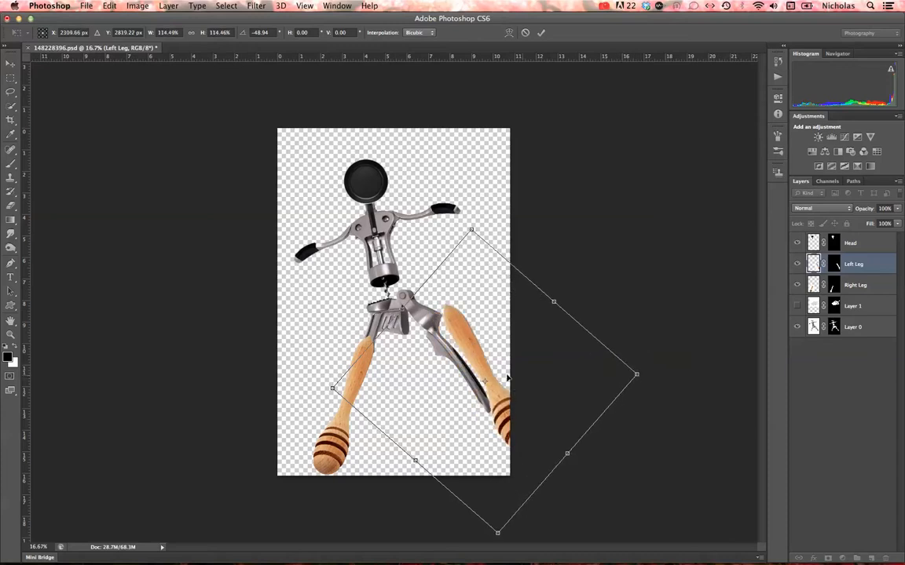
pyautogui.moveTo(457, 321)
pyautogui.mouseDown()
pyautogui.moveTo(440, 327)
pyautogui.moveTo(437, 383)
pyautogui.moveTo(449, 338)
pyautogui.mouseUp()
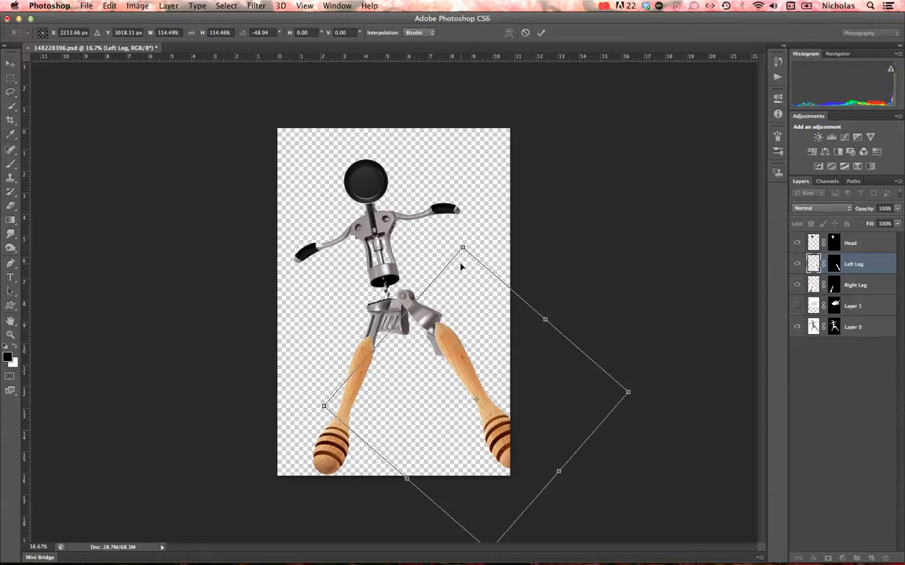
pyautogui.moveTo(463, 246); pyautogui.dragTo(461, 243)
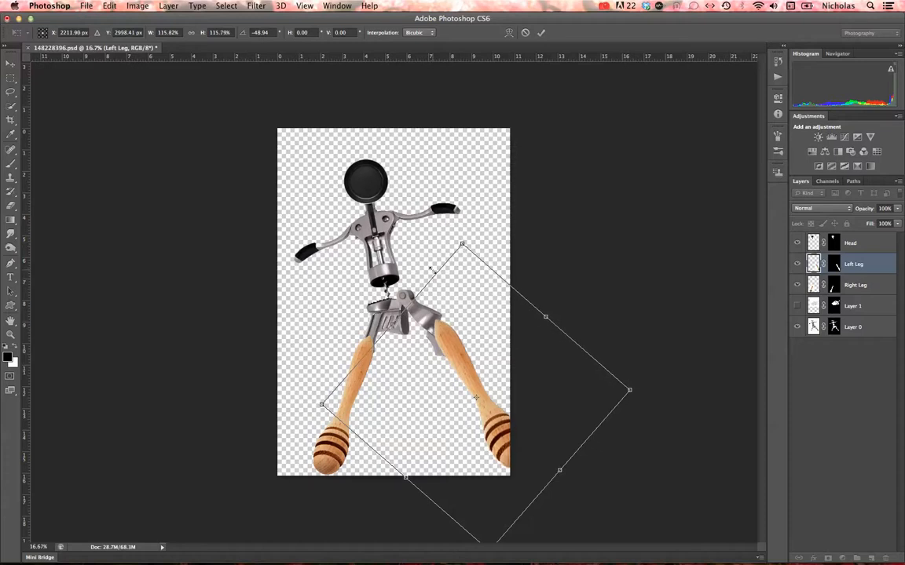
pyautogui.moveTo(445, 344); pyautogui.dragTo(445, 348)
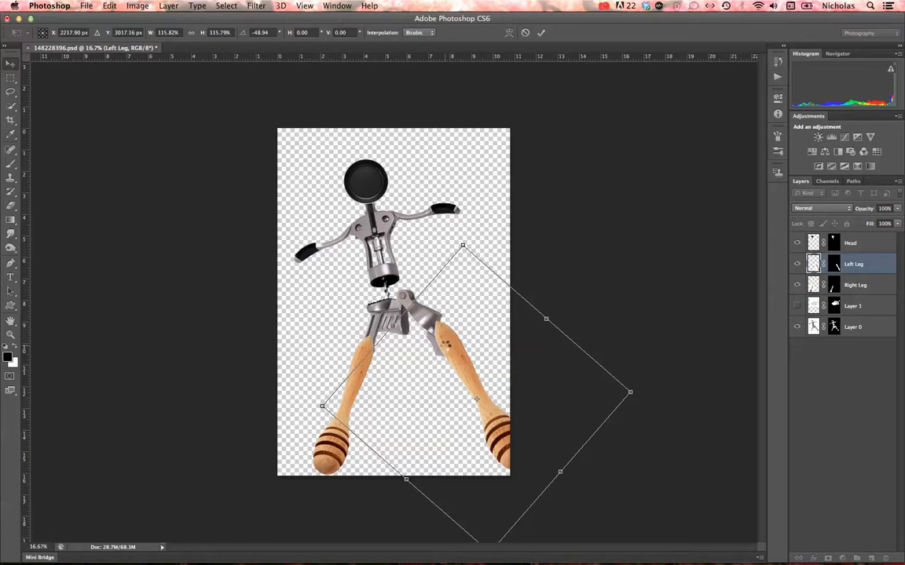
pyautogui.press('Return')
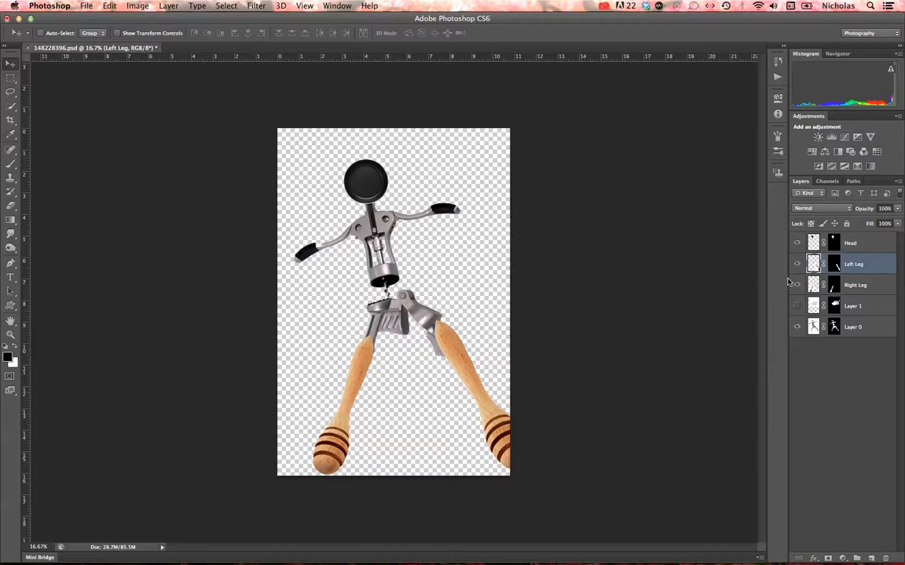
# Step: Set the blend mode of the Right Leg layer to Overlay
pyautogui.click(849, 283)
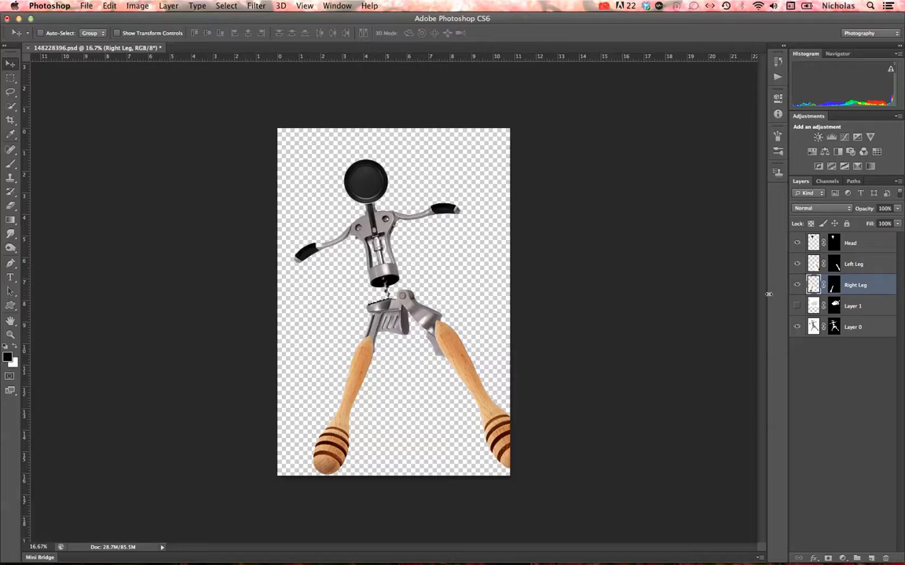
pyautogui.click(836, 209)
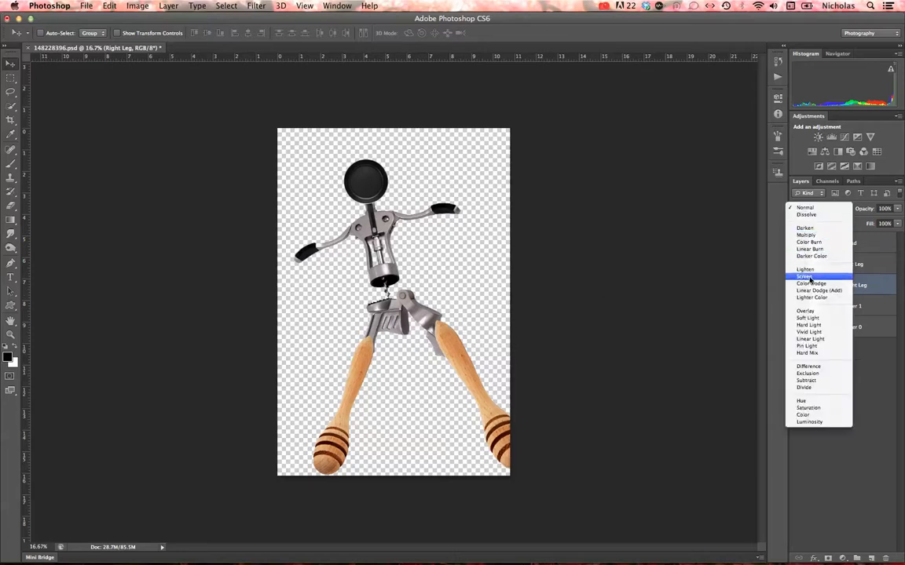
pyautogui.click(807, 310)
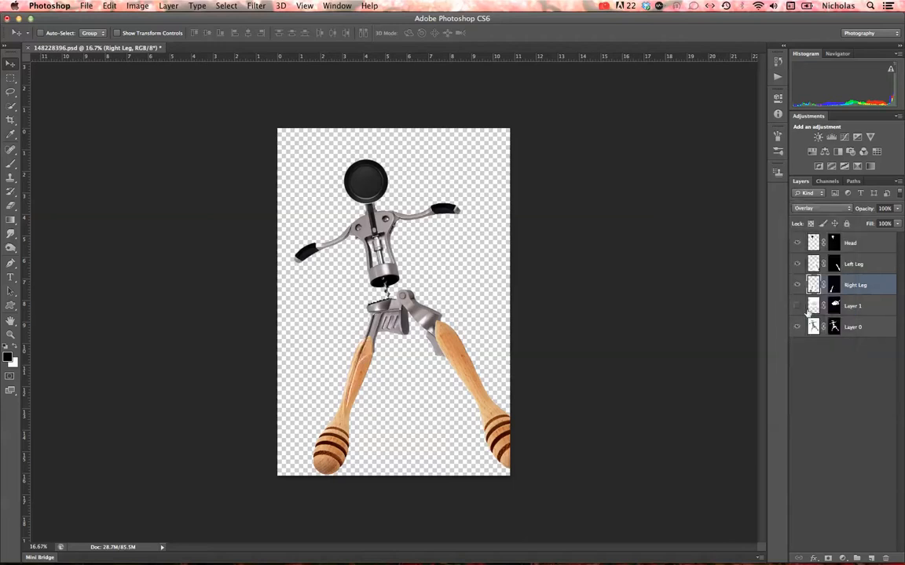
# Step: Try the Difference and Color blend modes on the Right Leg layer and return it to Overlay
pyautogui.click(820, 209)
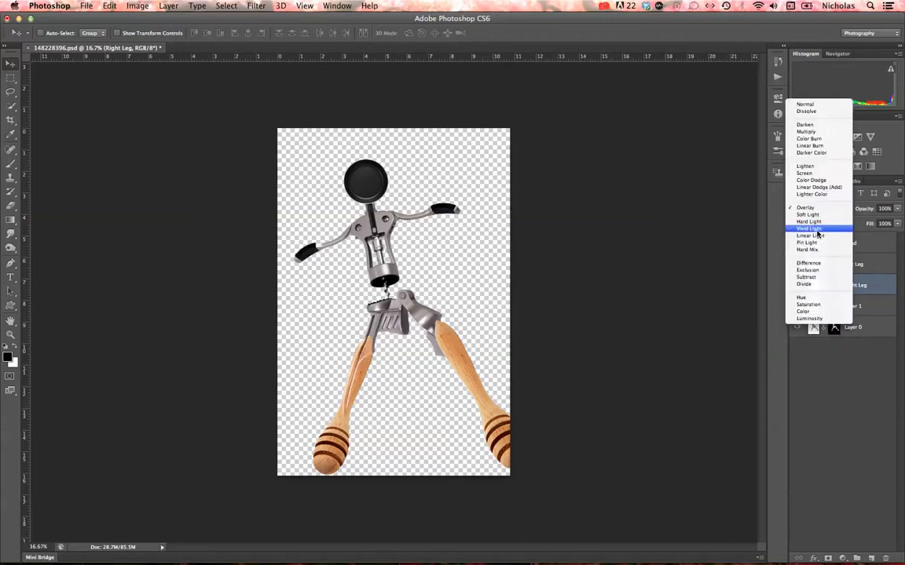
pyautogui.click(813, 264)
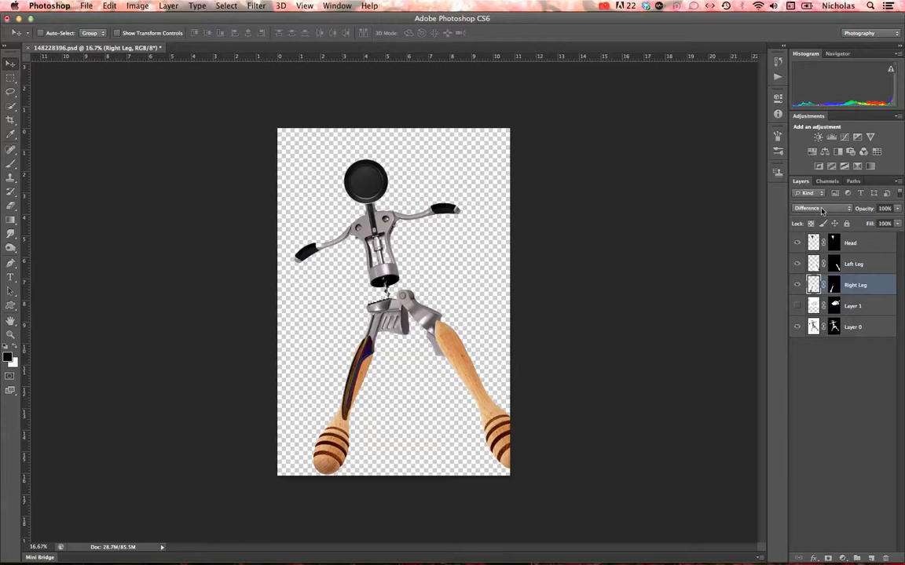
pyautogui.click(822, 210)
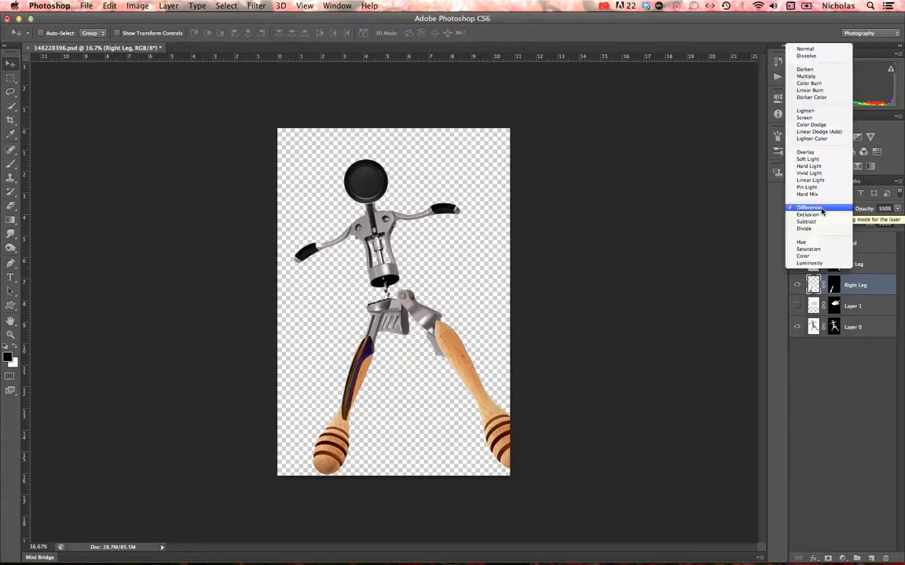
pyautogui.click(816, 257)
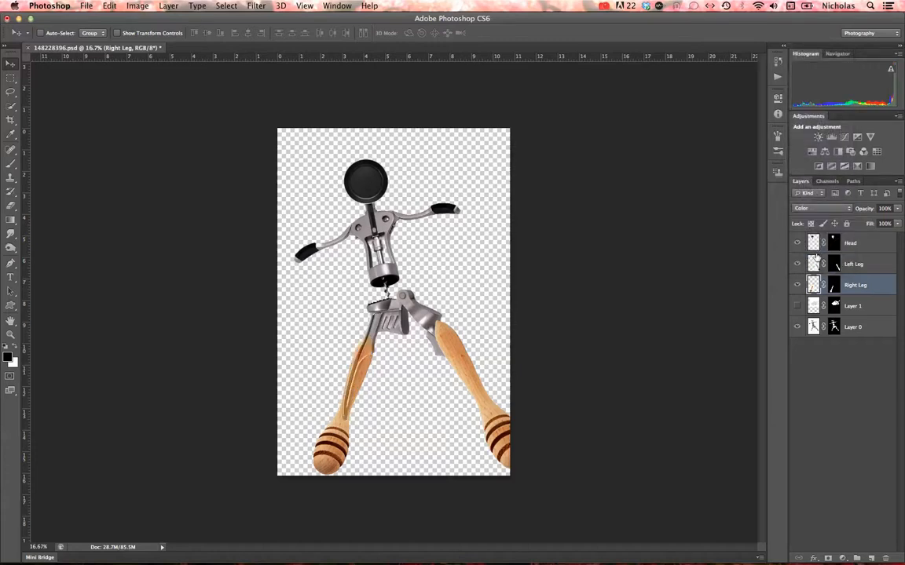
pyautogui.click(821, 208)
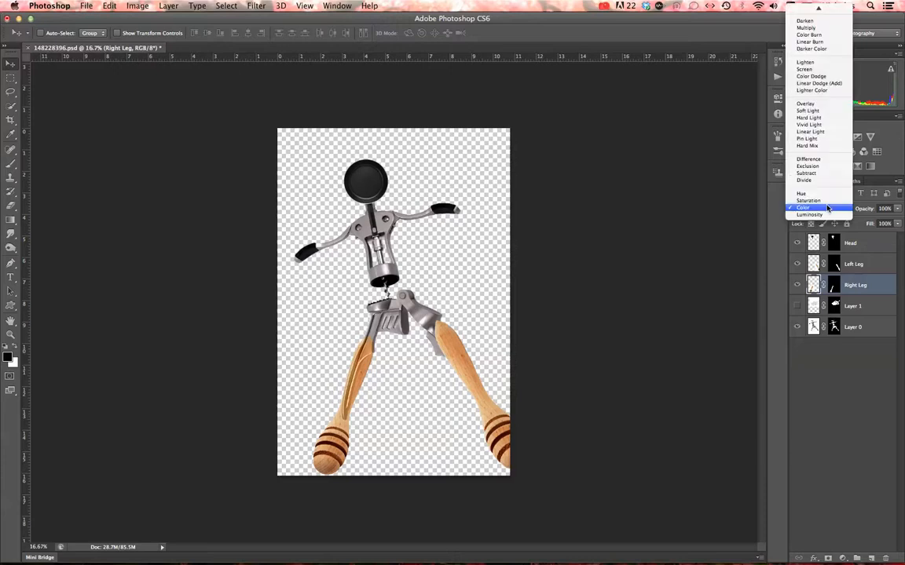
pyautogui.click(809, 102)
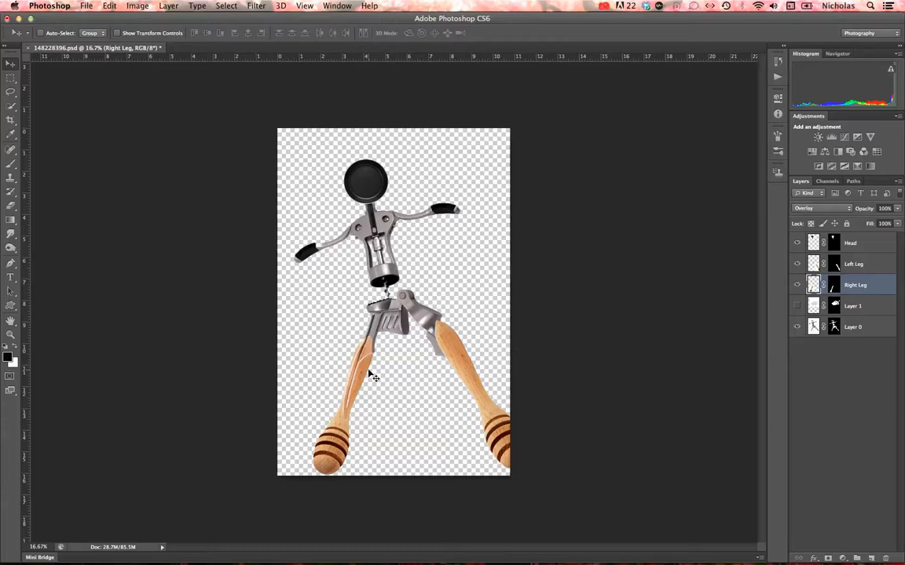
# Step: Paint black on the Right Leg layer mask with a soft 80 px brush to hide the dipper's tip over the metal handle
pyautogui.press('z')
pyautogui.moveTo(356, 358); pyautogui.dragTo(356, 358)
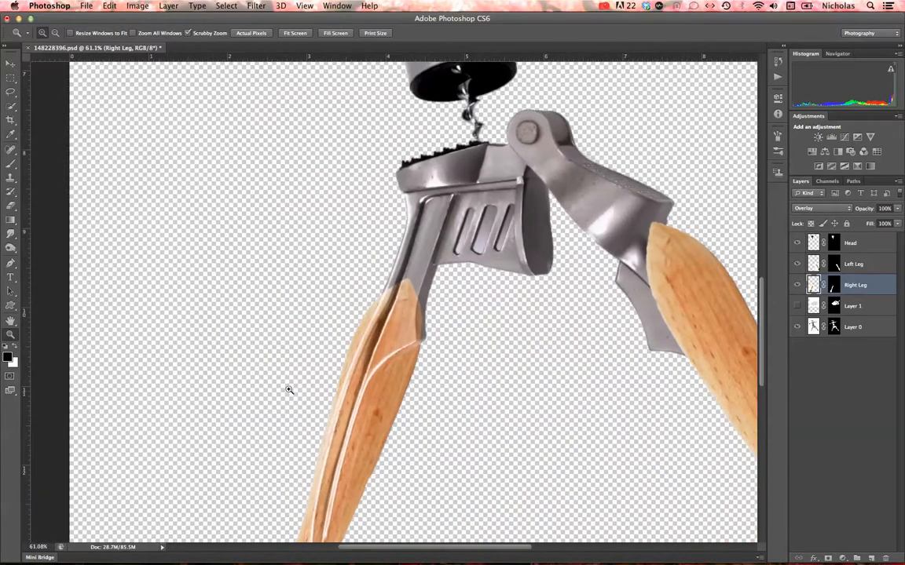
pyautogui.press('space')
pyautogui.moveTo(340, 393); pyautogui.dragTo(312, 281)
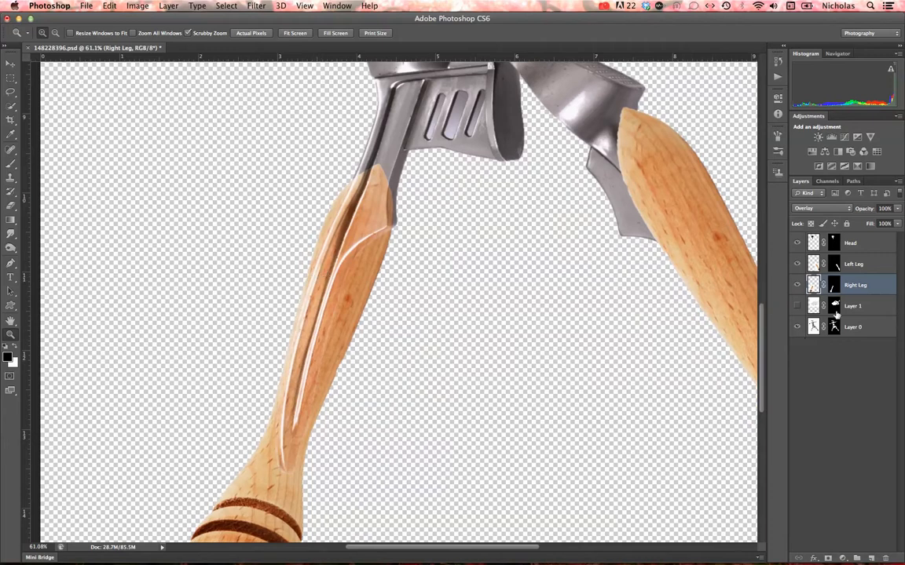
pyautogui.click(833, 287)
pyautogui.press('x')
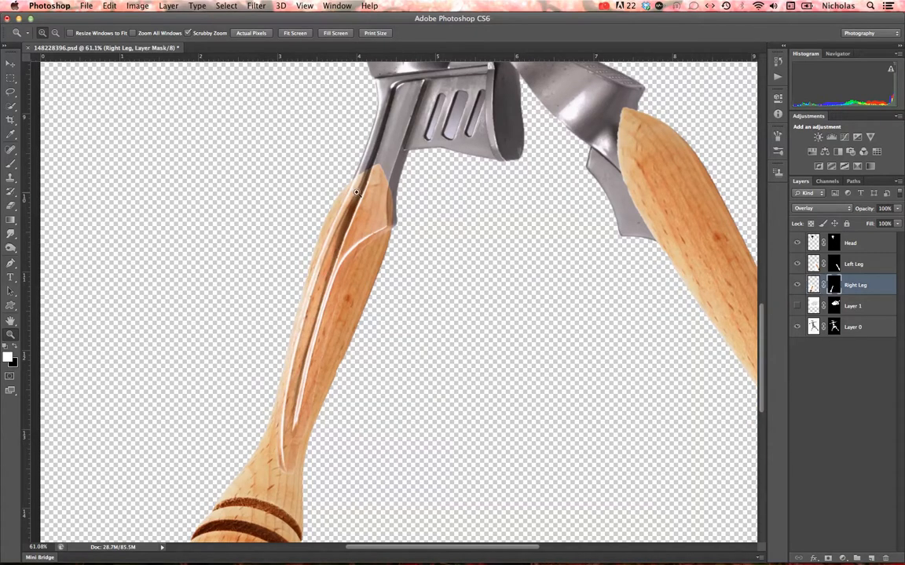
pyautogui.press('b')
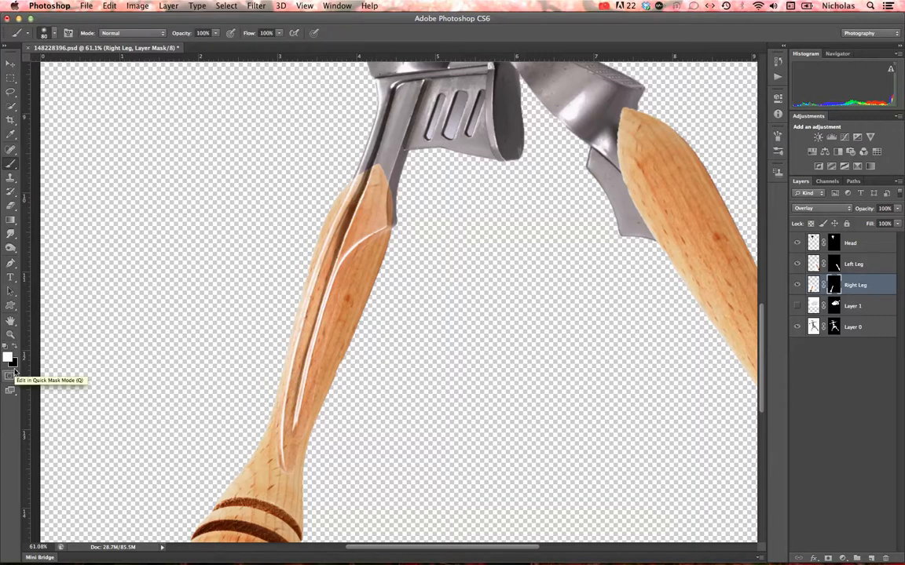
pyautogui.click(4, 346)
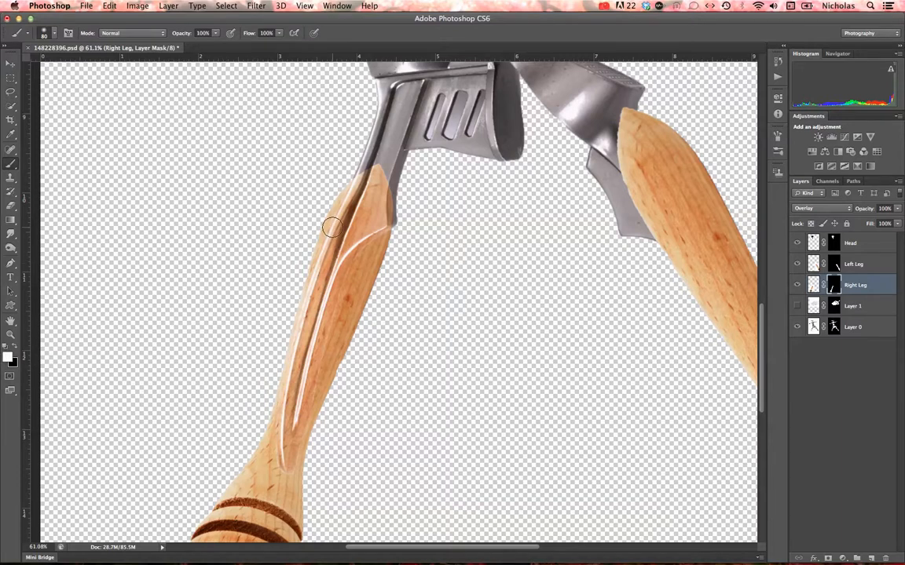
pyautogui.press('x')
pyautogui.moveTo(350, 174)
pyautogui.mouseDown()
pyautogui.moveTo(397, 171)
pyautogui.moveTo(381, 178)
pyautogui.moveTo(391, 187)
pyautogui.moveTo(356, 177)
pyautogui.moveTo(319, 206)
pyautogui.moveTo(342, 195)
pyautogui.mouseUp()
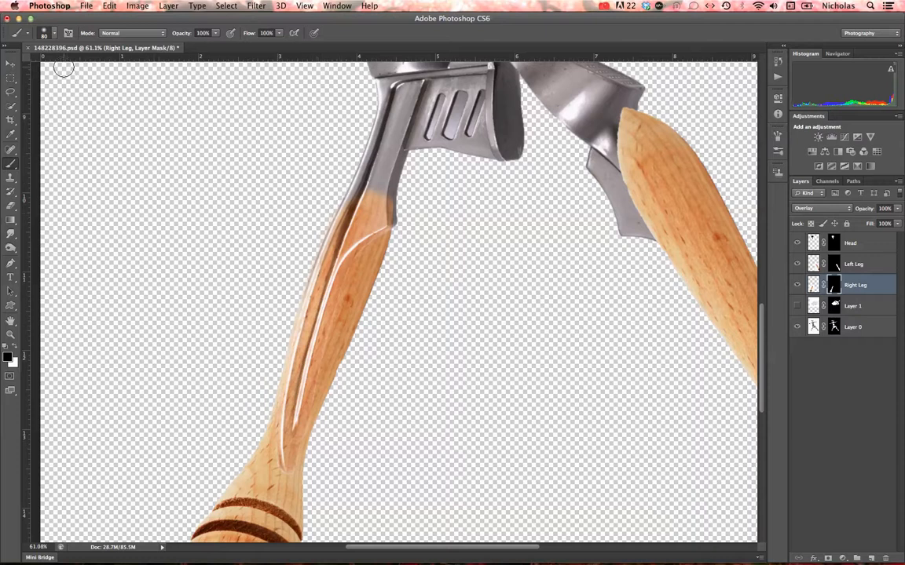
# Step: Enlarge the soft brush to 600 px and fade the dipper's upper edge gradually into the metal handle on the Right Leg mask
pyautogui.click(50, 36)
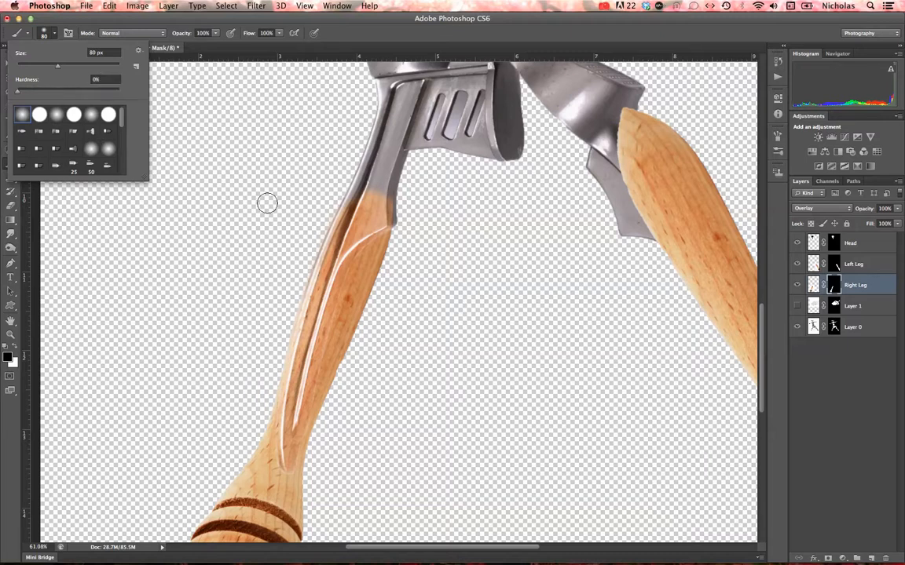
pyautogui.click(406, 245)
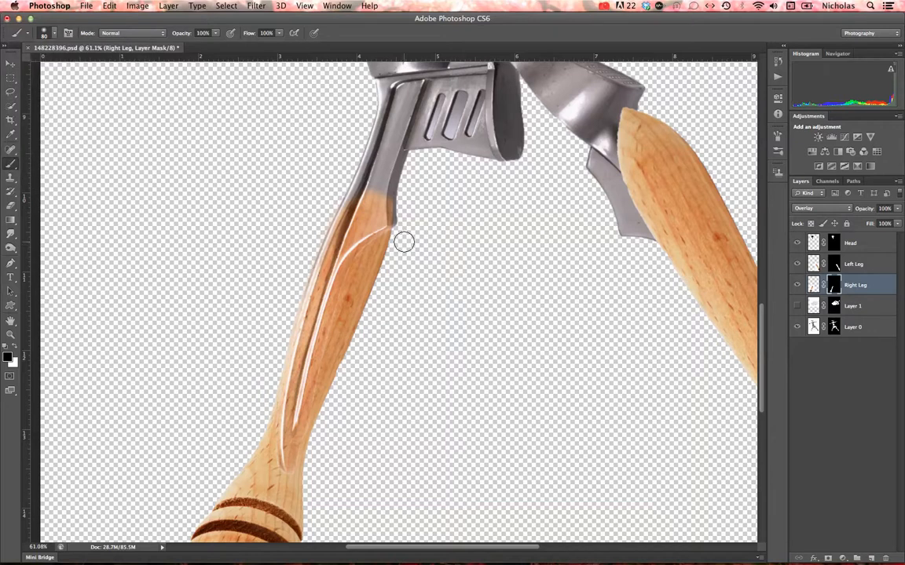
pyautogui.moveTo(376, 184); pyautogui.dragTo(381, 186)
pyautogui.press(']')
pyautogui.press(']')
pyautogui.press(']')
pyautogui.press(']')
pyautogui.press(']')
pyautogui.press(']')
pyautogui.press(']')
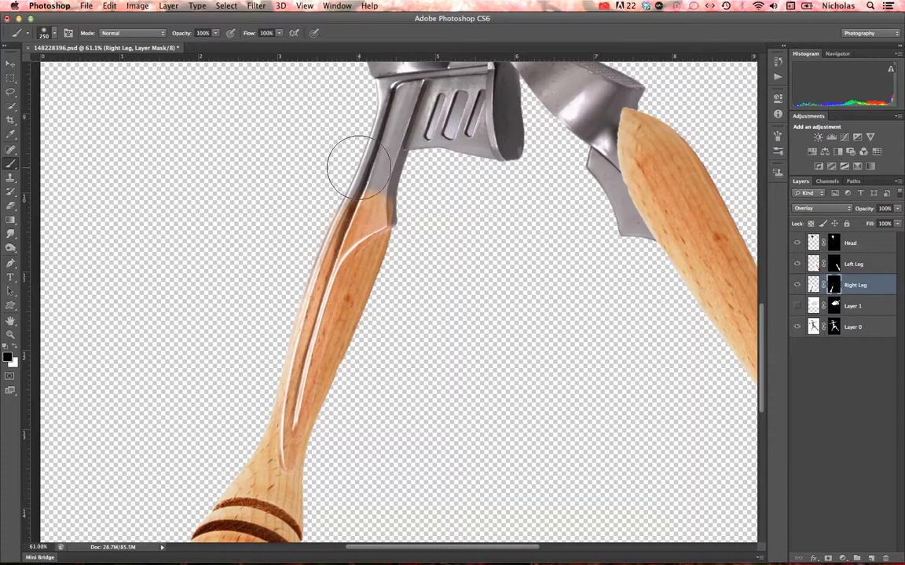
pyautogui.press(']')
pyautogui.press(']')
pyautogui.press(']')
pyautogui.press(']')
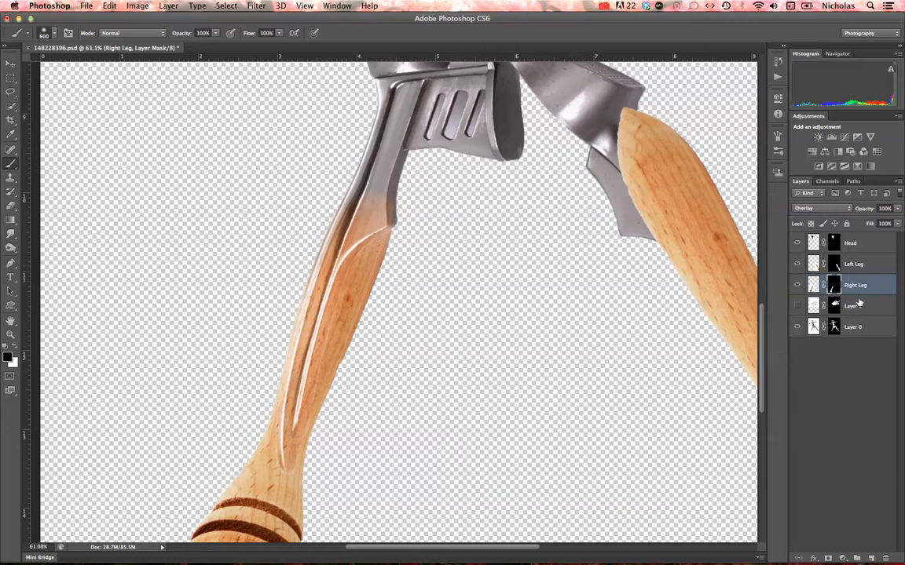
# Step: On the Layer 0 mask, trim the metal edge protruding beside the Right Leg dipper's top, using a harder 100 px black brush
pyautogui.click(834, 327)
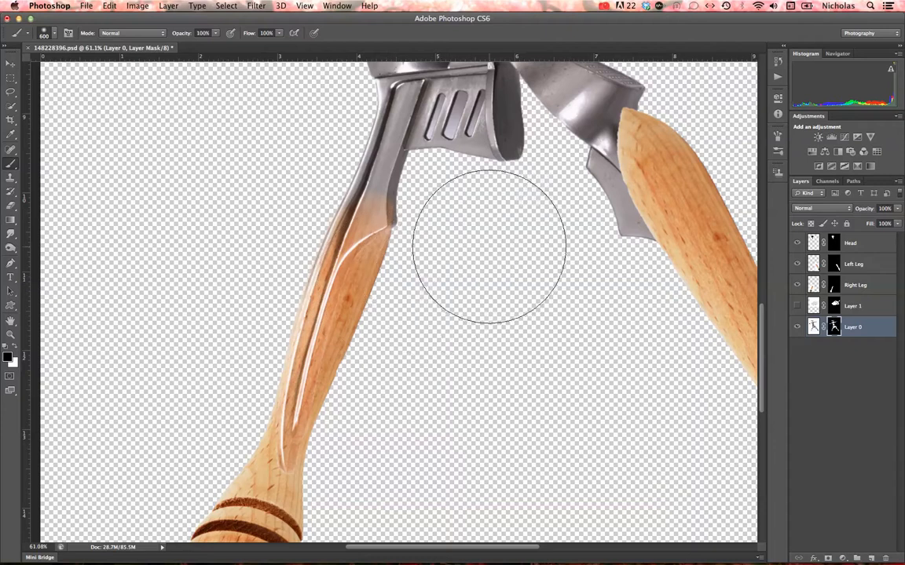
pyautogui.press('[')
pyautogui.press('[')
pyautogui.press('[')
pyautogui.press('[')
pyautogui.press('[')
pyautogui.press('[')
pyautogui.press('[')
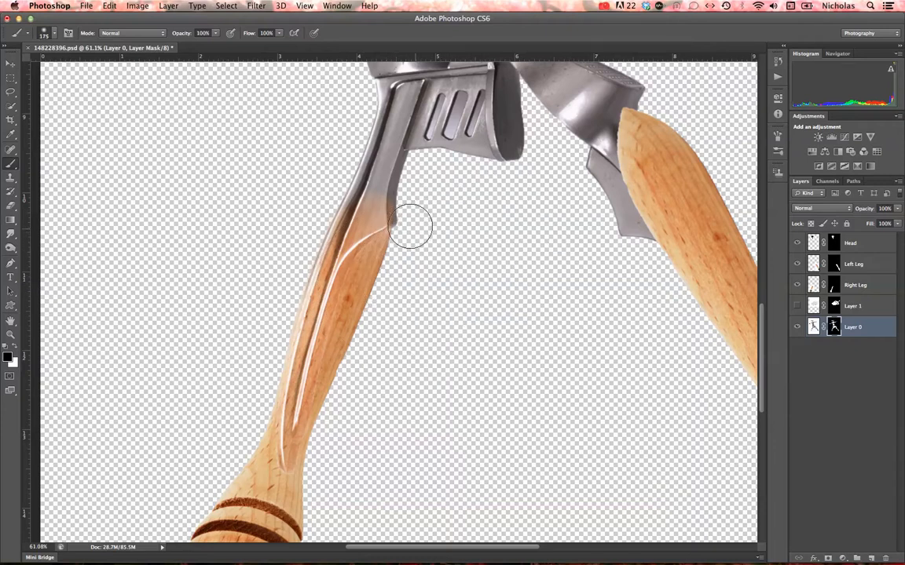
pyautogui.moveTo(407, 225)
pyautogui.mouseDown()
pyautogui.moveTo(411, 182)
pyautogui.moveTo(409, 210)
pyautogui.mouseUp()
pyautogui.hotkey('ctrl', 'z')
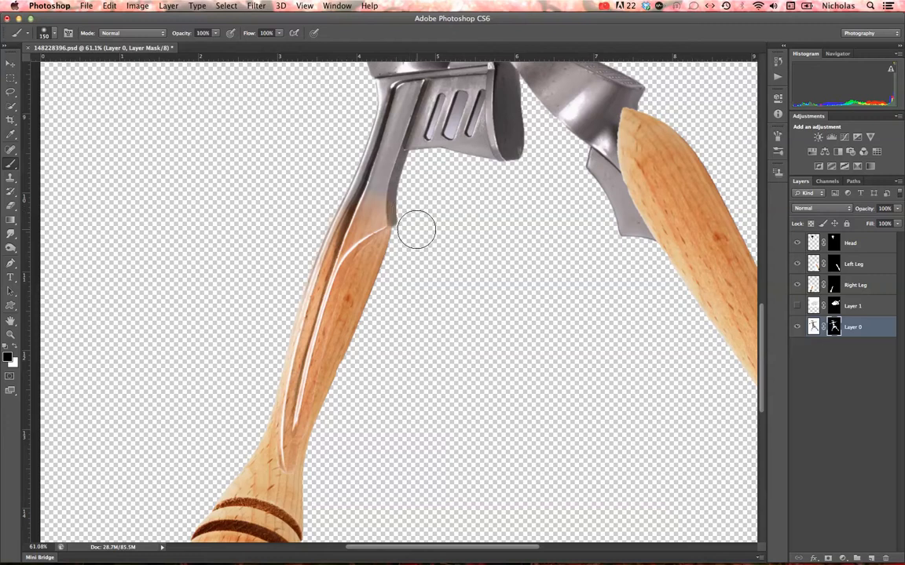
pyautogui.press('[')
pyautogui.press('[')
pyautogui.click(55, 35)
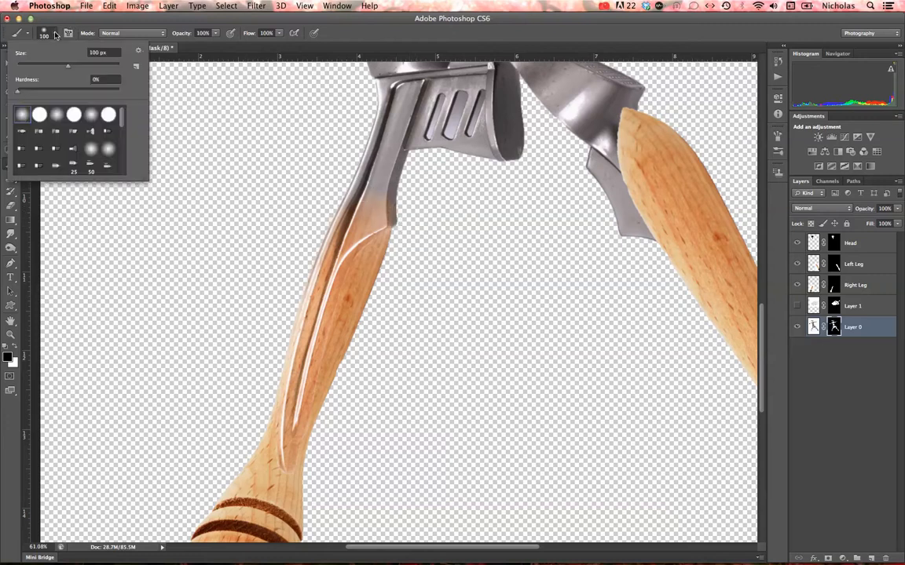
pyautogui.click(64, 91)
pyautogui.press('Return')
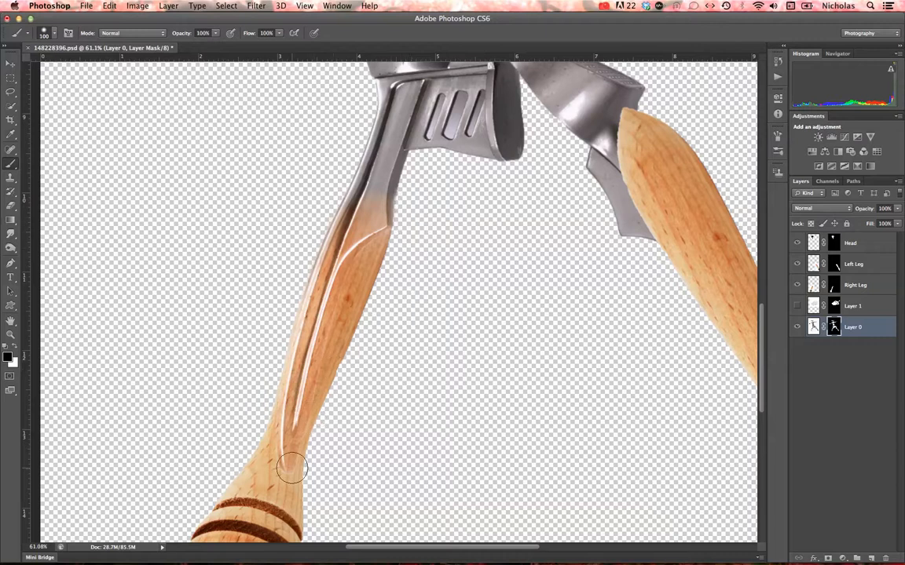
# Step: Enlarge the brush to 200 px and paint out the lower part of the metal handle beneath the dipper on the Layer 0 mask
pyautogui.press(']')
pyautogui.press(']')
pyautogui.press(']')
pyautogui.press(']')
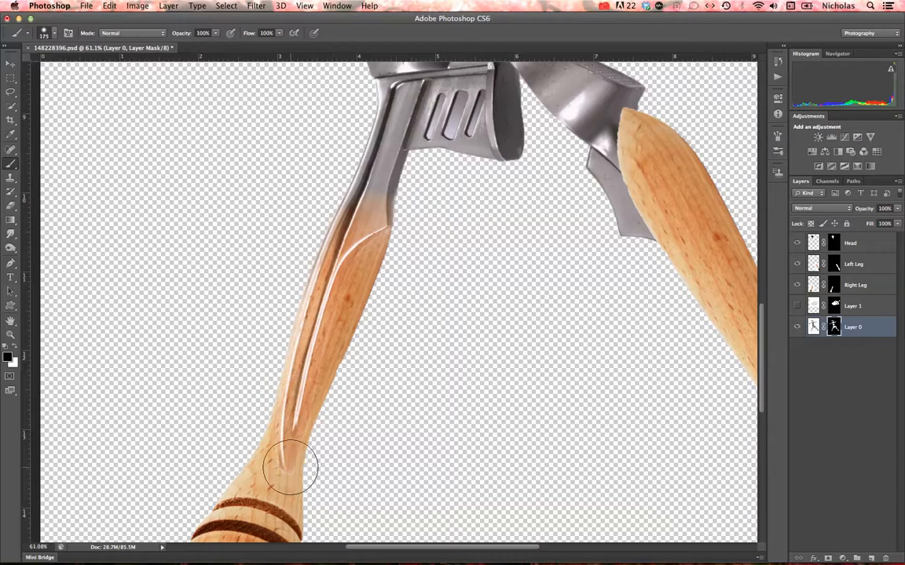
pyautogui.moveTo(291, 466)
pyautogui.mouseDown()
pyautogui.moveTo(272, 424)
pyautogui.moveTo(309, 430)
pyautogui.moveTo(289, 379)
pyautogui.moveTo(273, 382)
pyautogui.moveTo(313, 378)
pyautogui.moveTo(347, 357)
pyautogui.moveTo(358, 333)
pyautogui.moveTo(328, 378)
pyautogui.moveTo(344, 363)
pyautogui.moveTo(357, 303)
pyautogui.moveTo(348, 319)
pyautogui.moveTo(373, 283)
pyautogui.moveTo(347, 330)
pyautogui.moveTo(350, 357)
pyautogui.mouseUp()
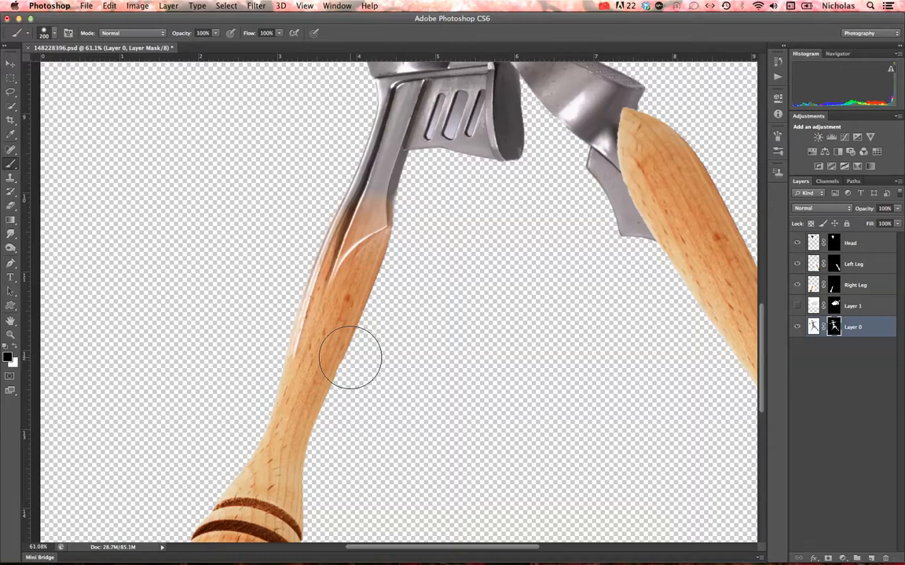
# Step: Review the whole figure with Layer 1 briefly shown and hidden again
pyautogui.press('super+0')
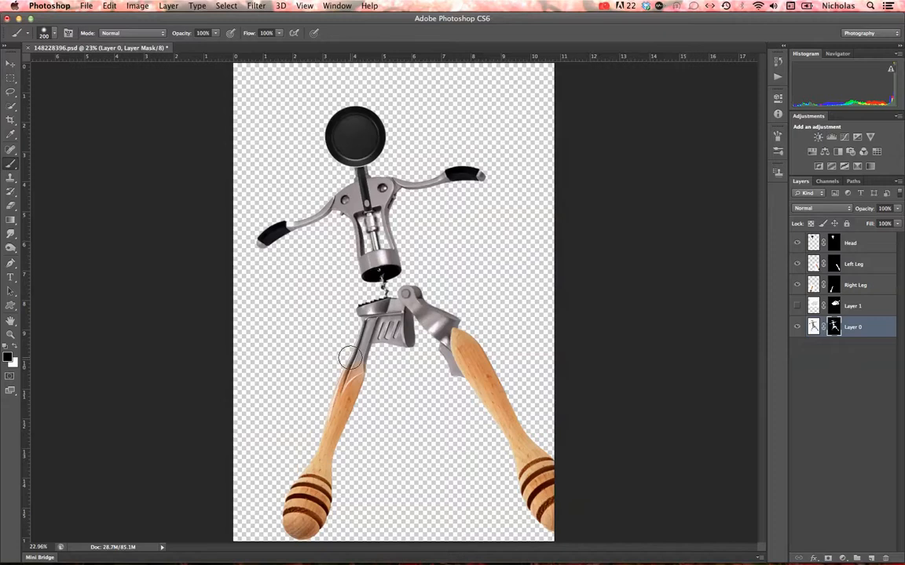
pyautogui.click(797, 306)
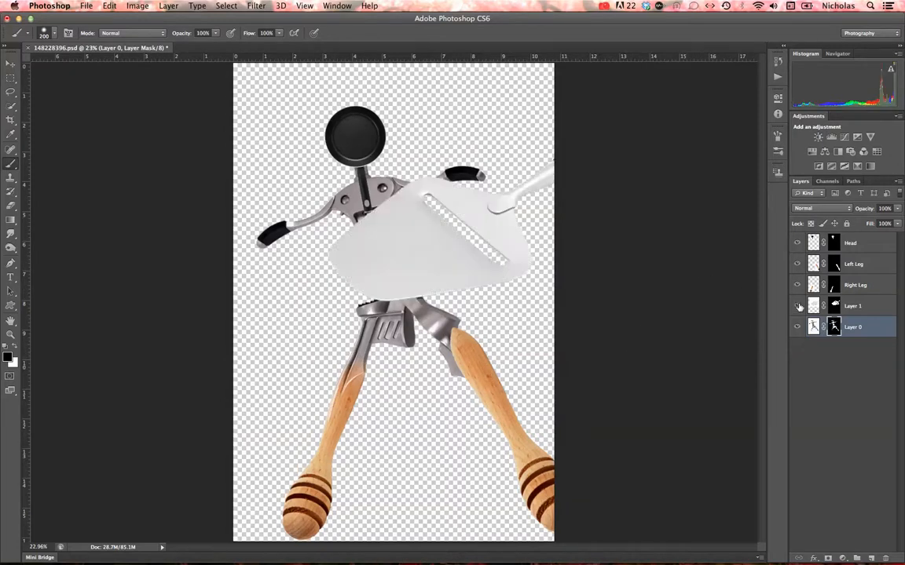
pyautogui.click(797, 306)
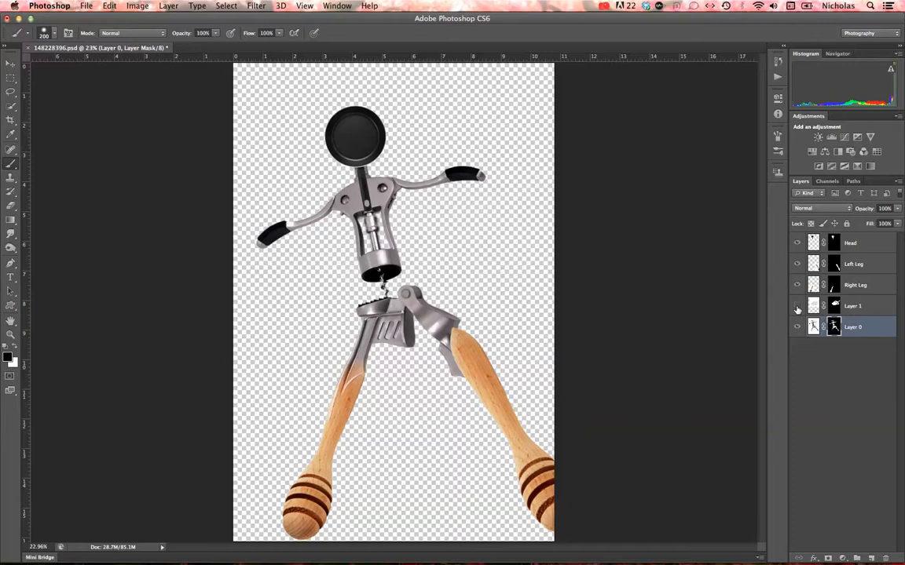